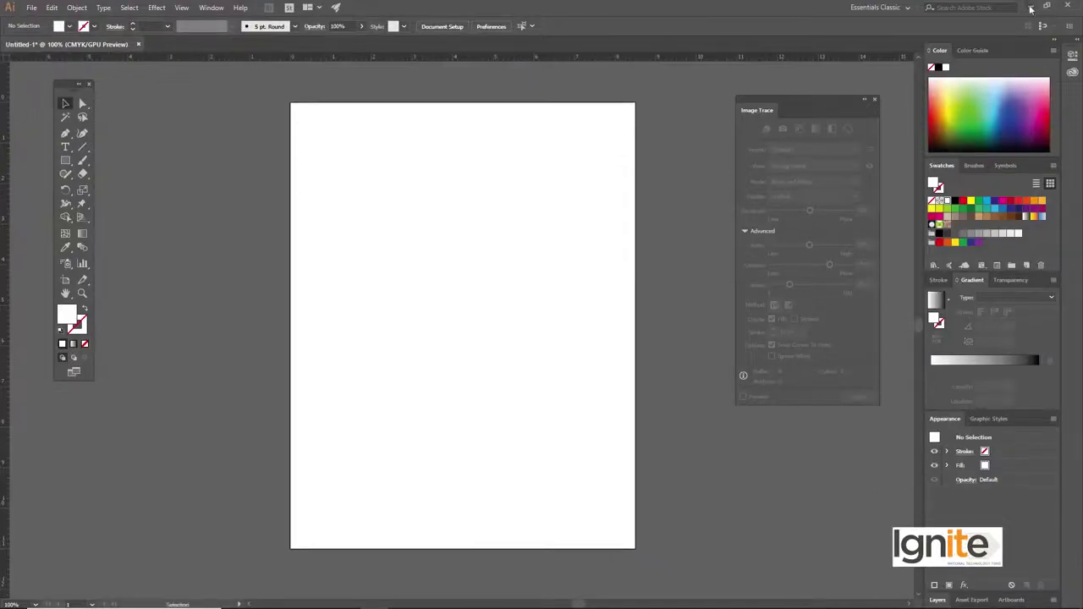
Switch to the image folder and place sunset-4220113_1920 onto the blank artboard in Illustrator
{"action": "left_click", "coordinate": [1030, 9]}
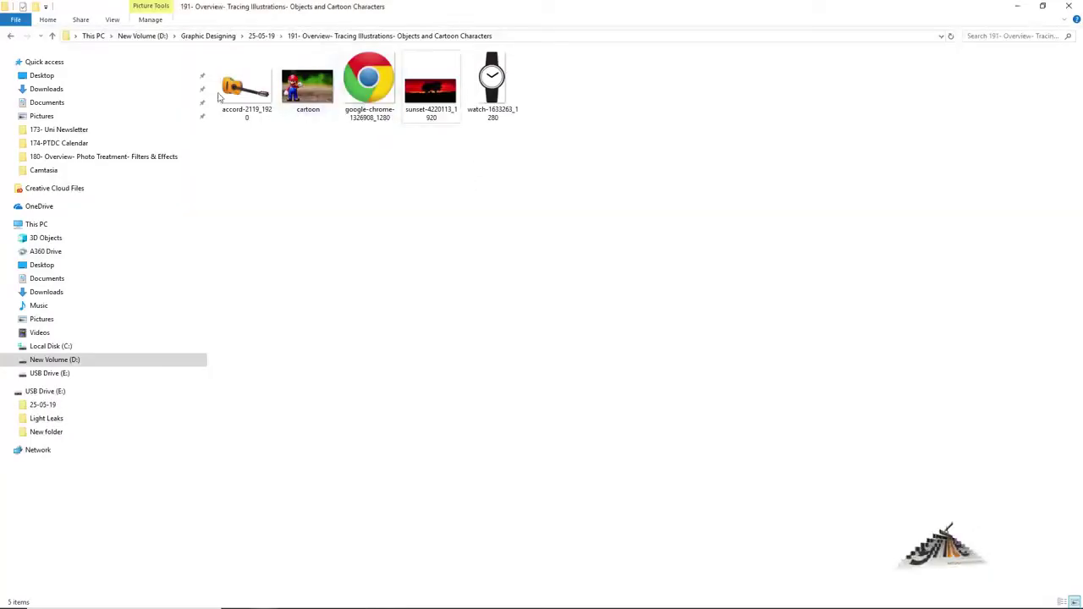
{"action": "left_click", "coordinate": [419, 98]}
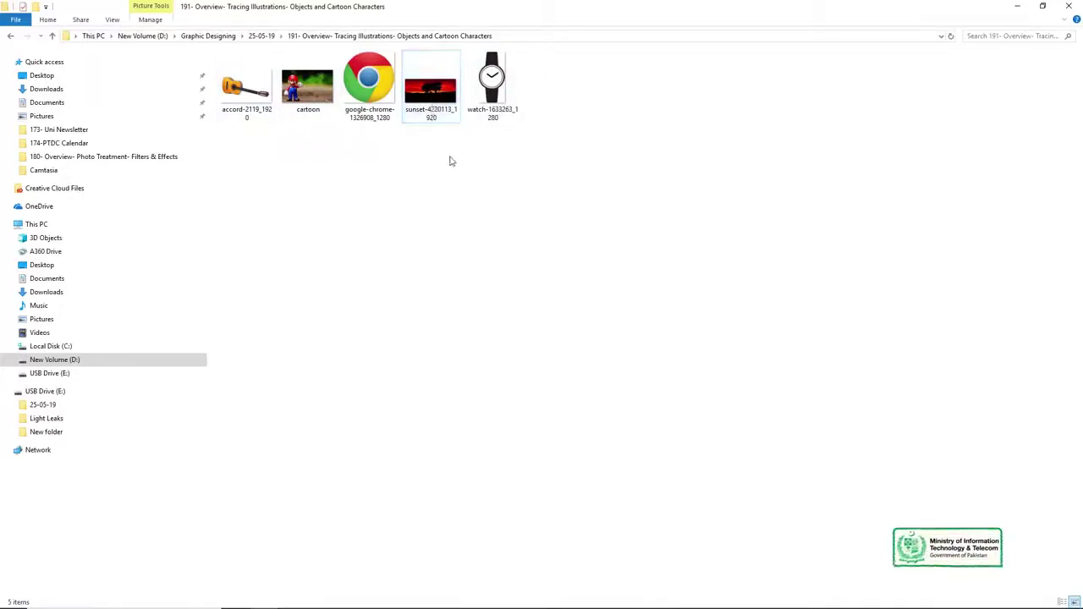
{"action": "left_click_drag", "start_coordinate": [419, 100], "coordinate": [466, 266]}
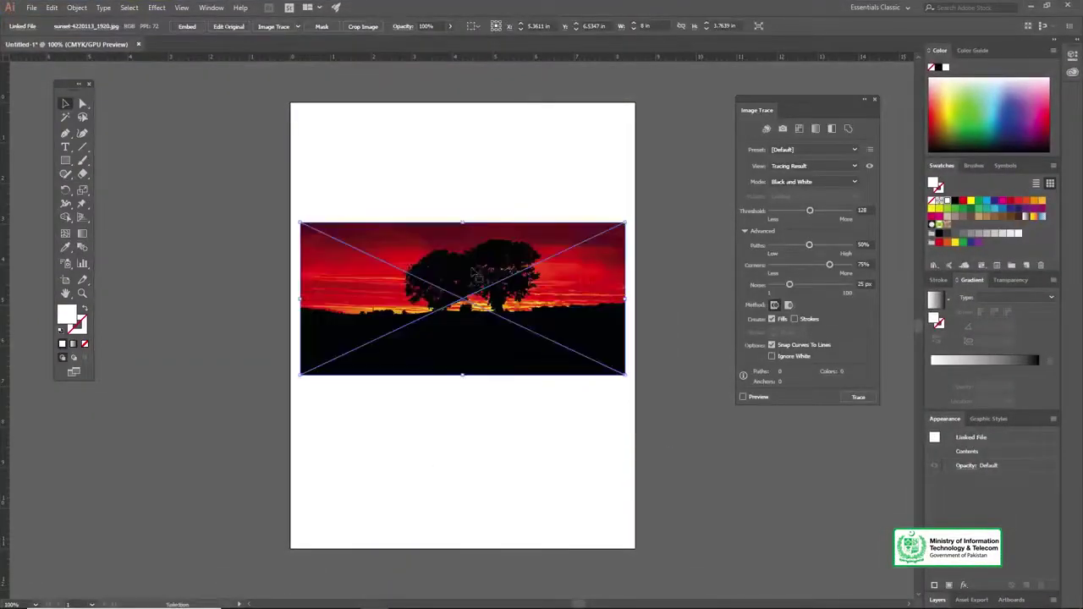
Embed the linked sunset image in the document and move the Image Trace panel clear of the artwork
{"action": "left_click", "coordinate": [462, 296]}
{"action": "left_click", "coordinate": [462, 295]}
{"action": "left_click_drag", "start_coordinate": [496, 322], "coordinate": [544, 236]}
{"action": "left_click", "coordinate": [467, 291]}
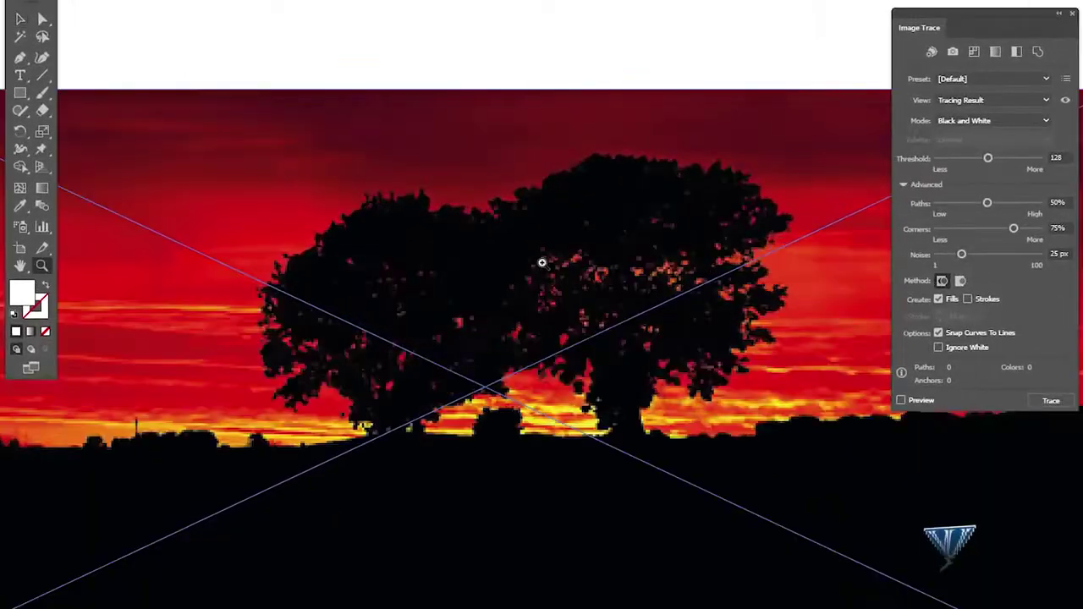
{"action": "left_click", "coordinate": [513, 288], "text": "ctrl+alt"}
{"action": "left_click_drag", "start_coordinate": [987, 28], "coordinate": [1036, 26]}
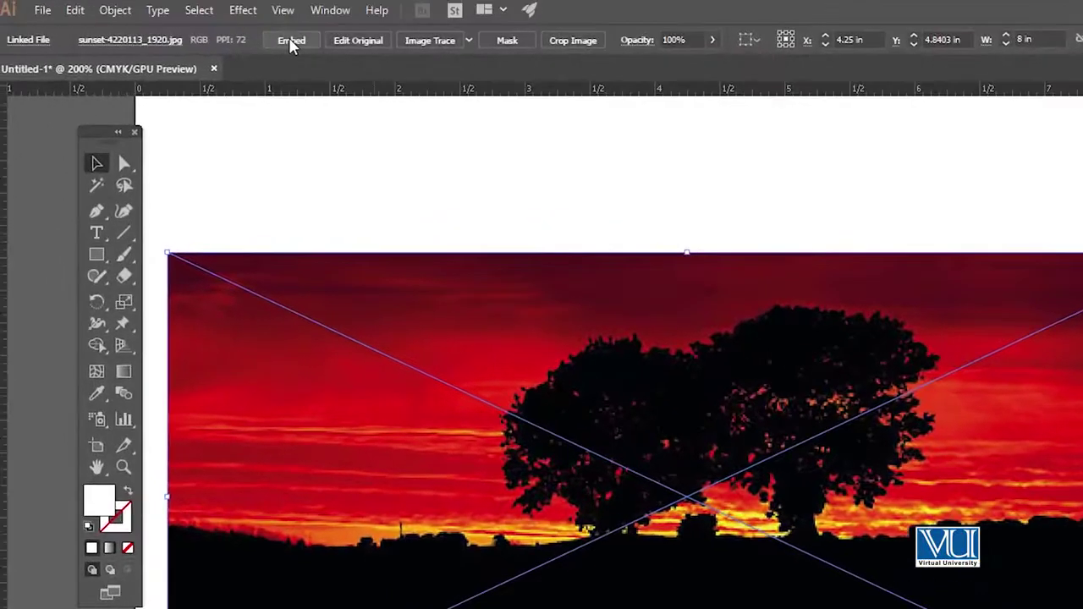
{"action": "left_click", "coordinate": [290, 41]}
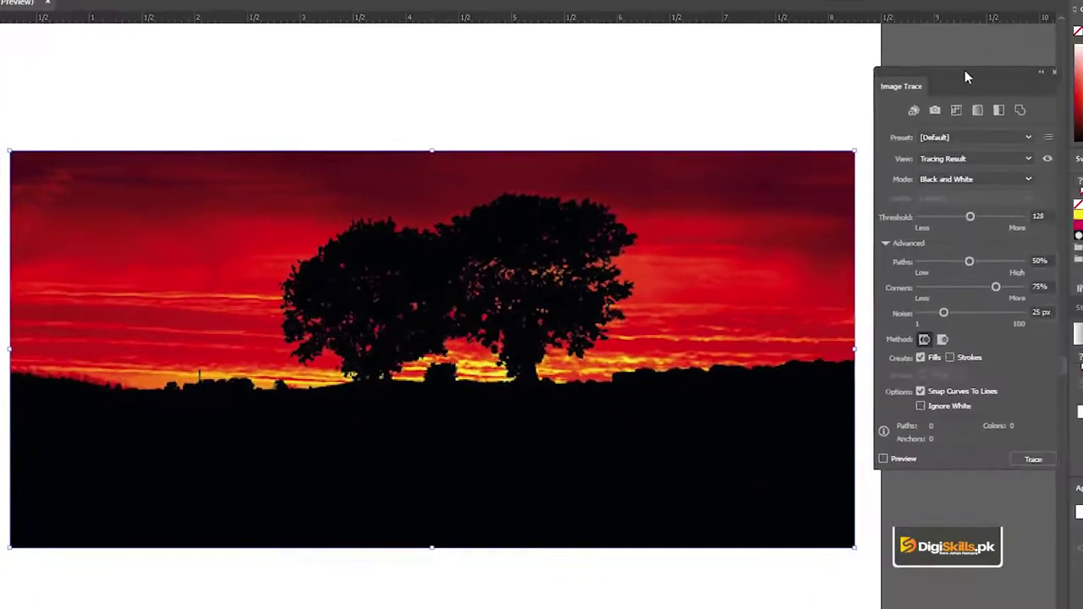
{"action": "left_click_drag", "start_coordinate": [965, 70], "coordinate": [949, 79]}
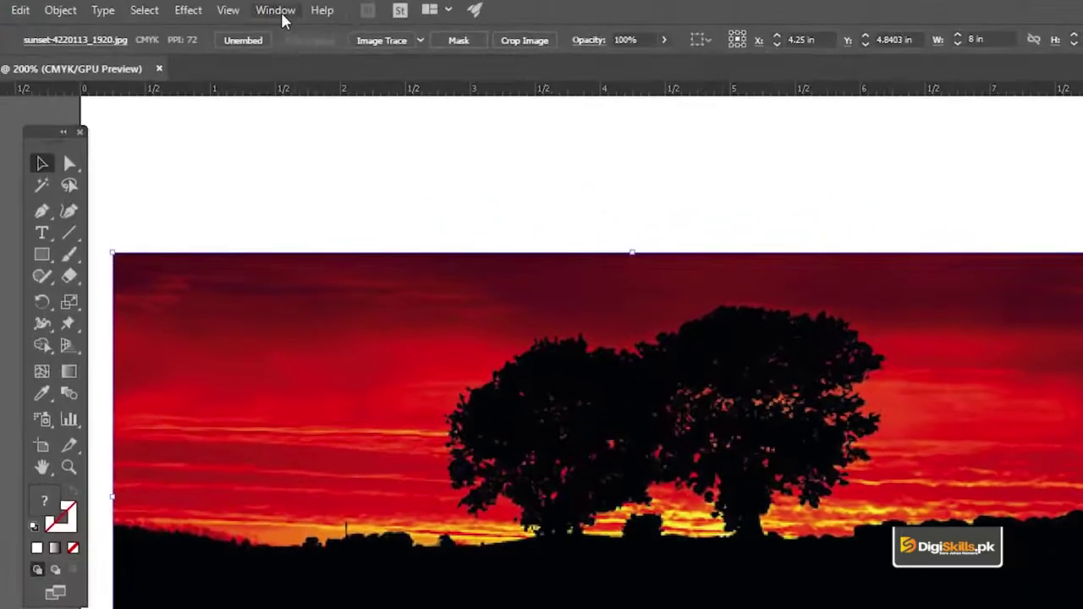
Review the available Image Trace presets and the advanced tracing options for the embedded image
{"action": "left_click", "coordinate": [277, 11]}
{"action": "left_click", "coordinate": [284, 9]}
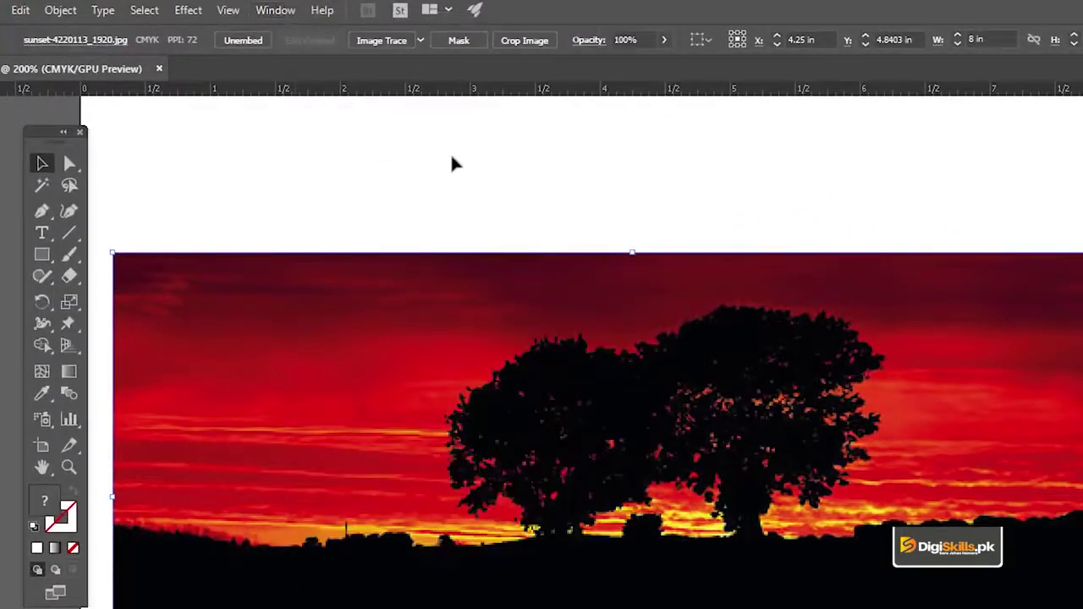
{"action": "left_click", "coordinate": [421, 42]}
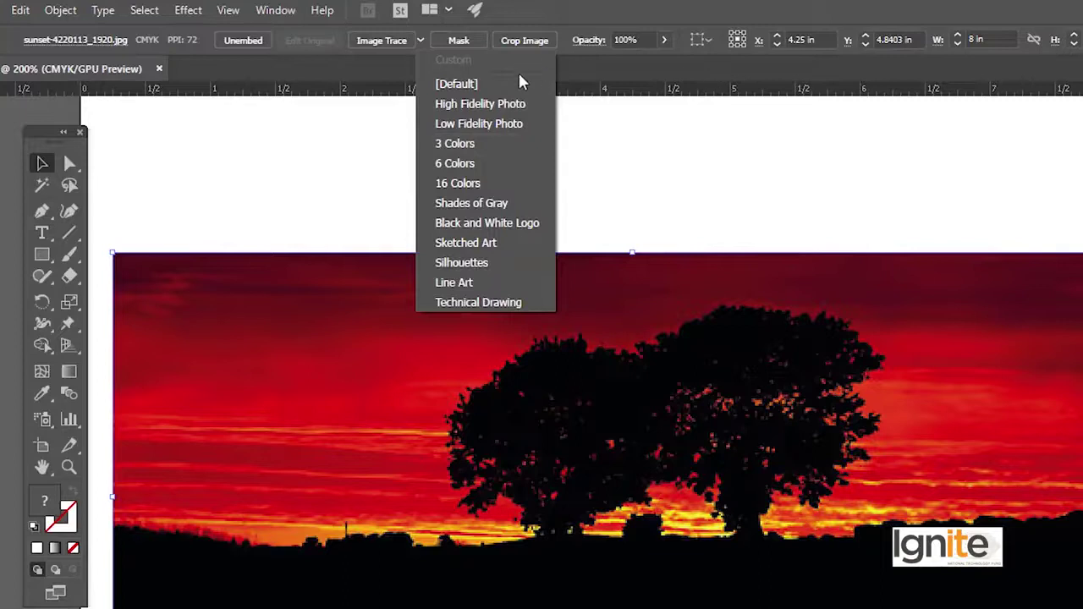
{"action": "left_click", "coordinate": [420, 40]}
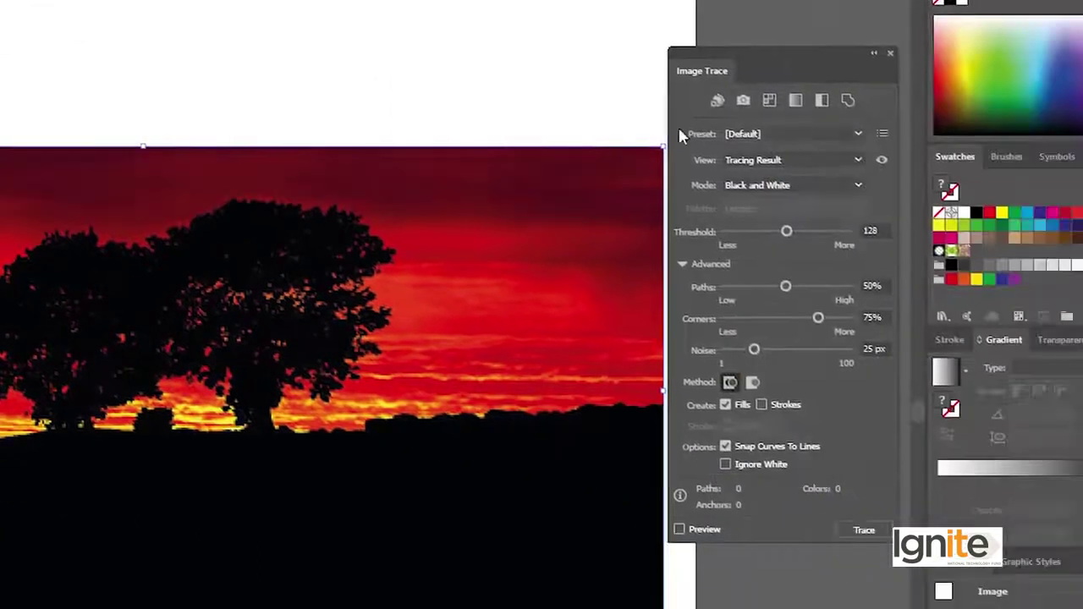
{"action": "mouse_move", "coordinate": [749, 53]}
{"action": "left_mouse_down"}
{"action": "mouse_move", "coordinate": [773, 59]}
{"action": "mouse_move", "coordinate": [756, 64]}
{"action": "left_mouse_up"}
{"action": "left_click", "coordinate": [691, 276]}
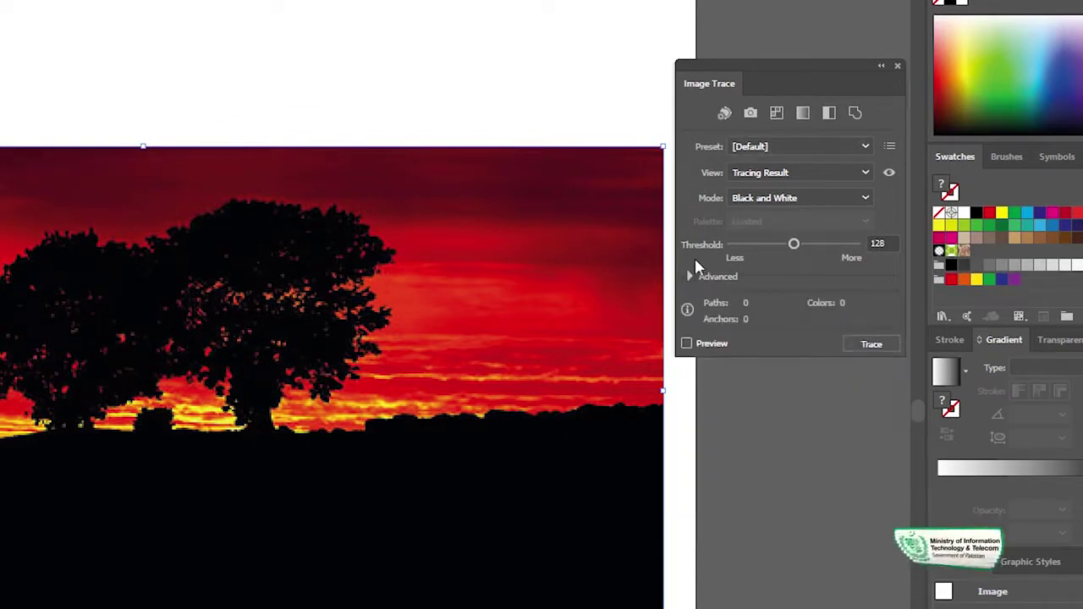
{"action": "left_click", "coordinate": [692, 277]}
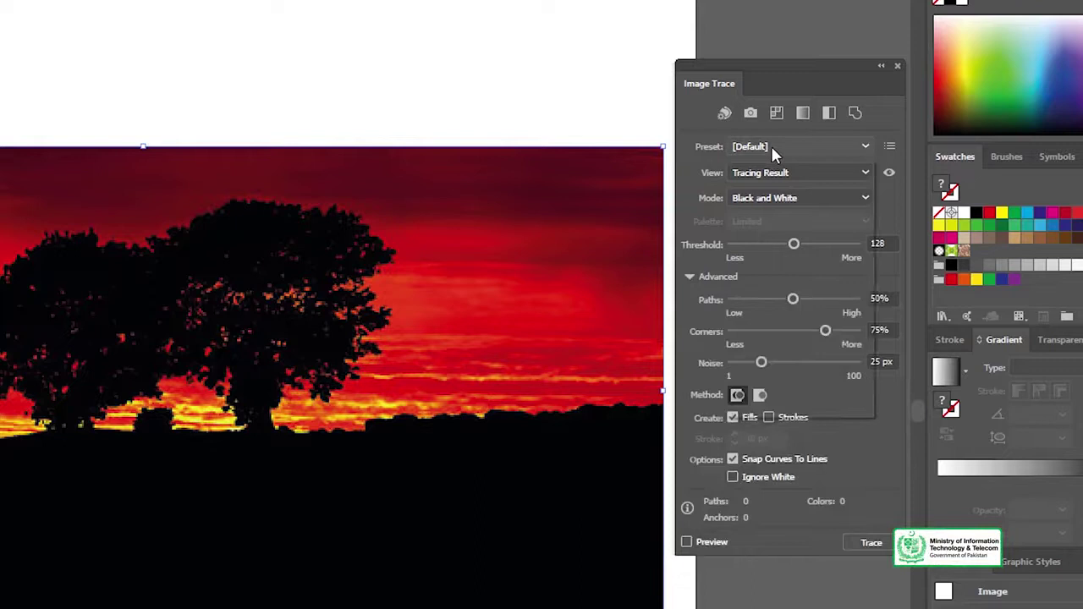
Try tracing the sunset image with the High Fidelity Photo preset, examining the tree detail up close, and undo the trace
{"action": "left_click", "coordinate": [771, 145]}
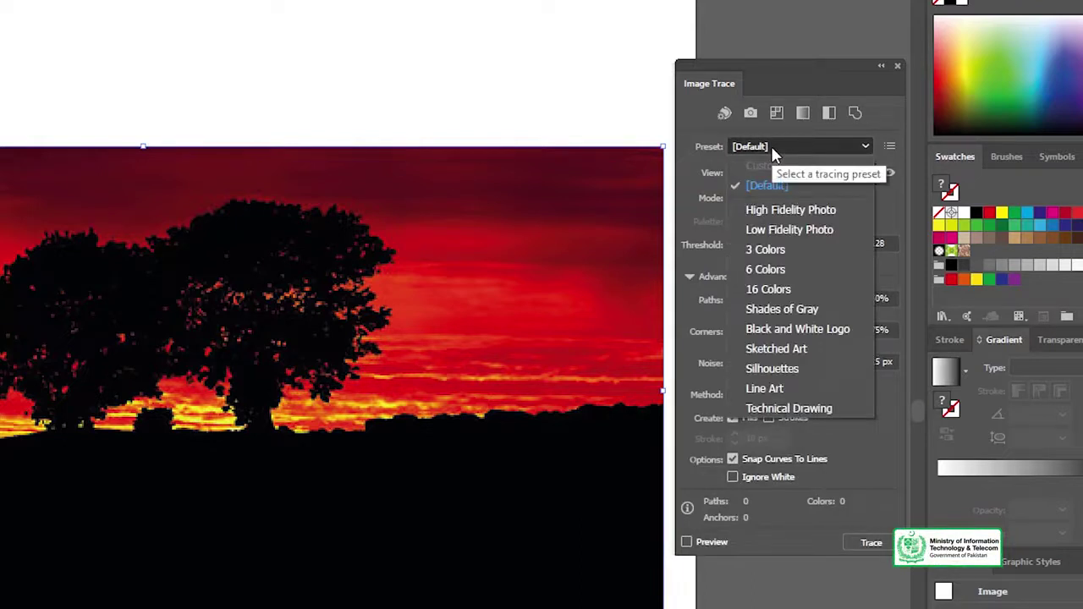
{"action": "left_click", "coordinate": [791, 211]}
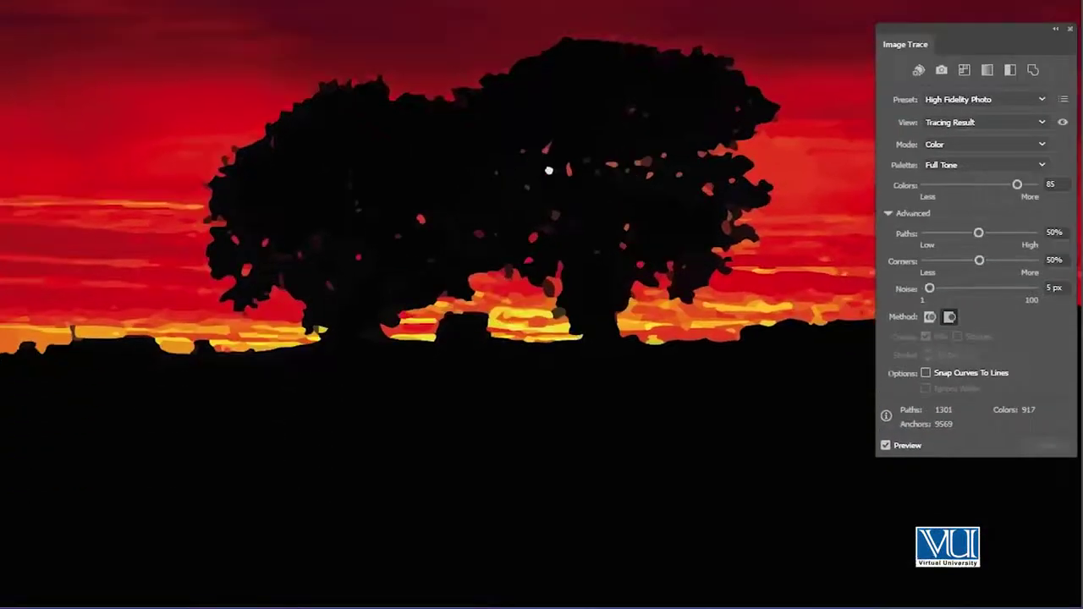
{"action": "left_click_drag", "start_coordinate": [549, 170], "coordinate": [553, 165]}
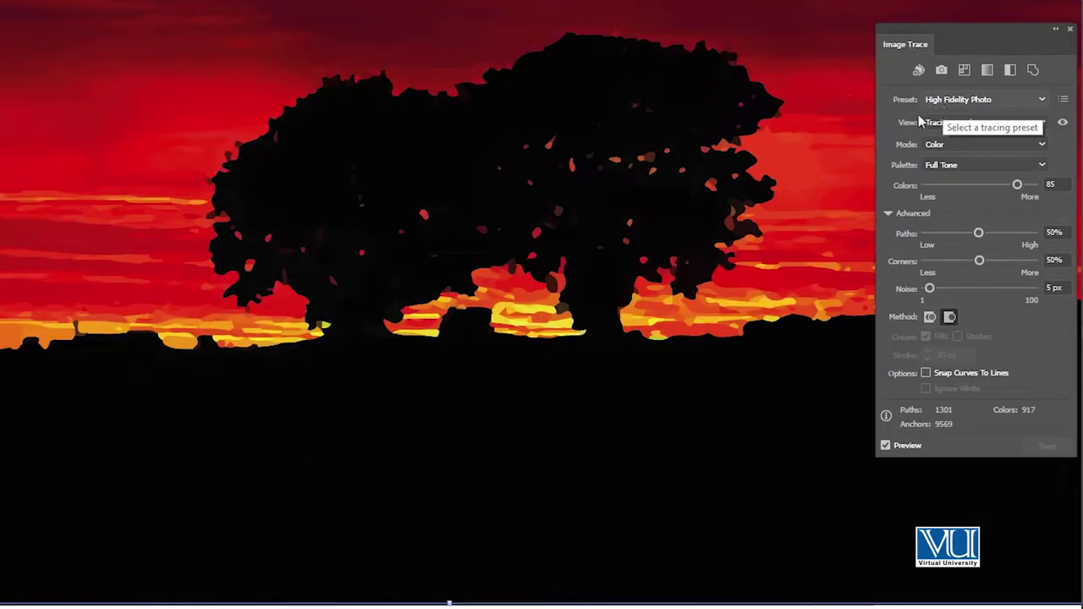
{"action": "left_click_drag", "start_coordinate": [464, 207], "coordinate": [500, 259]}
{"action": "left_click", "coordinate": [476, 263], "text": "ctrl+alt"}
{"action": "left_click", "coordinate": [472, 296], "text": "ctrl"}
{"action": "left_click", "coordinate": [472, 307], "text": "ctrl"}
{"action": "left_click", "coordinate": [473, 307]}
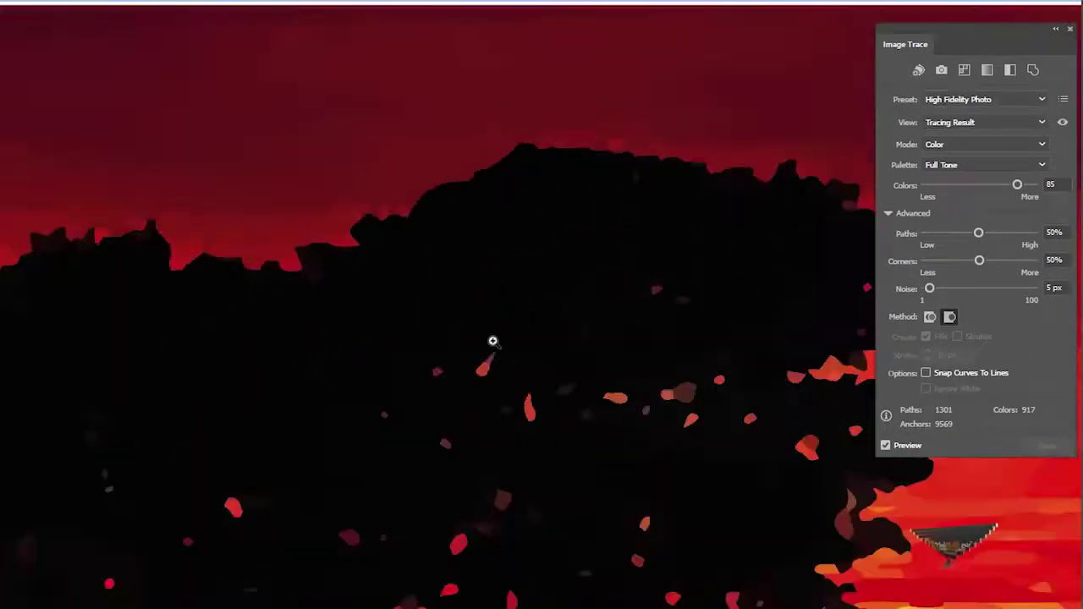
{"action": "left_click", "coordinate": [479, 329], "text": "alt"}
{"action": "left_click", "coordinate": [318, 388], "text": "alt"}
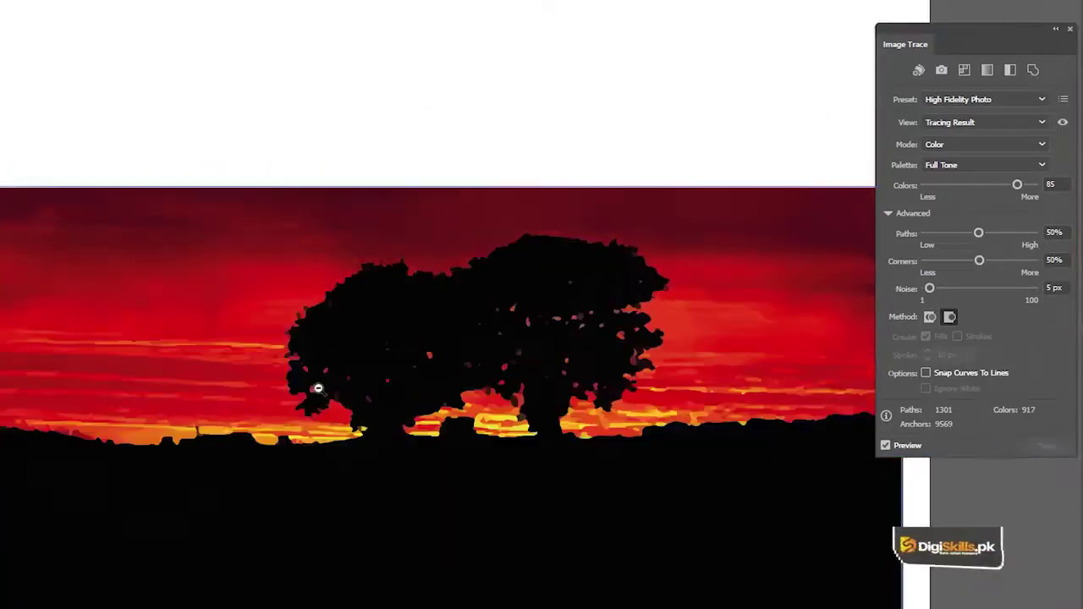
{"action": "left_click_drag", "start_coordinate": [523, 354], "coordinate": [484, 272]}
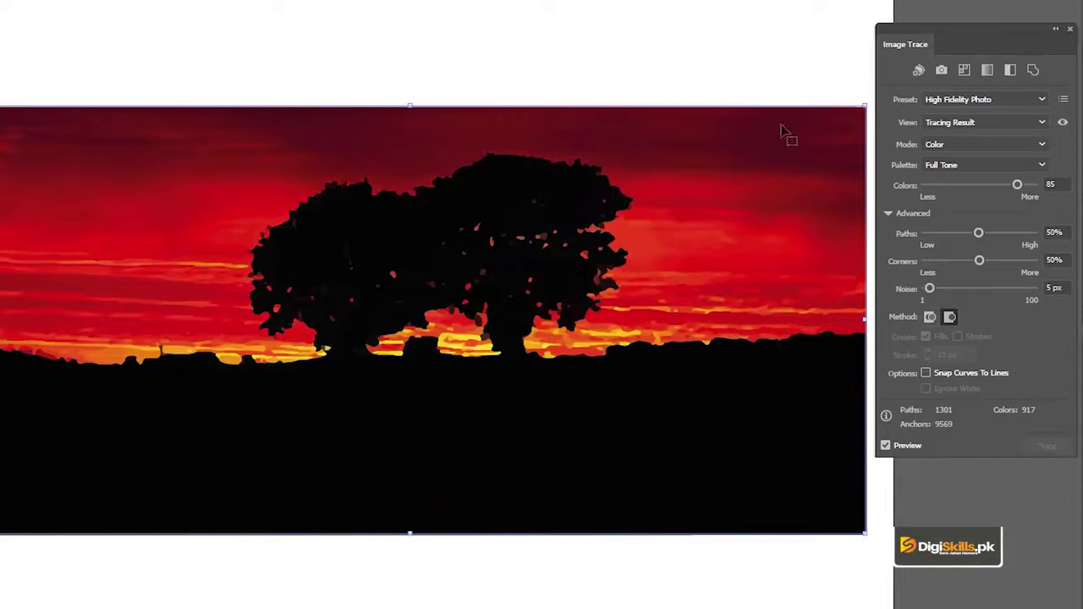
{"action": "key", "text": "ctrl+z"}
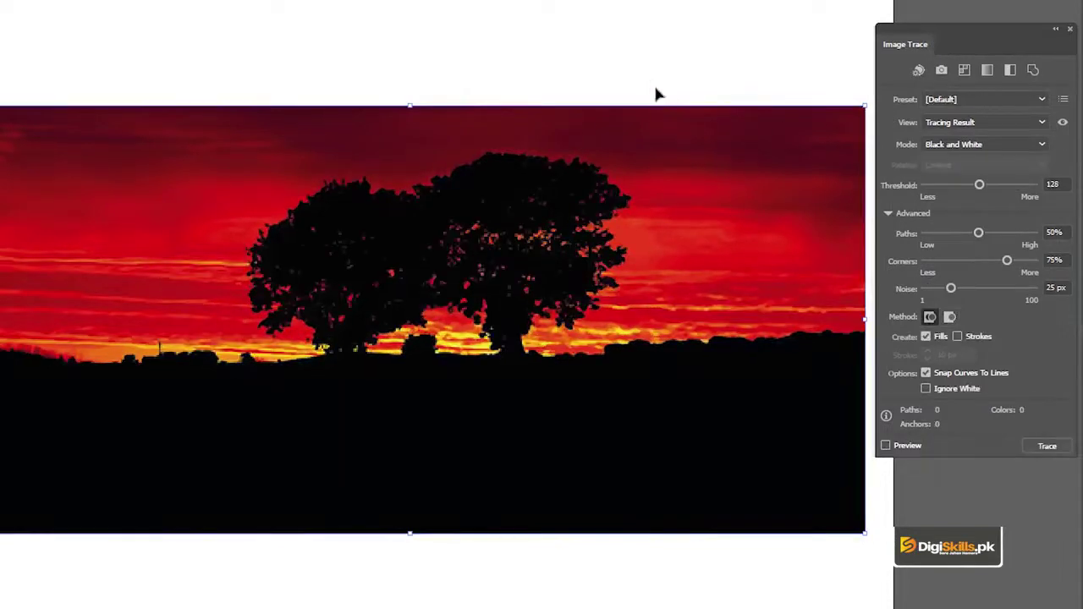
Trace the embedded sunset image with the Low Fidelity Photo preset
{"action": "left_click", "coordinate": [959, 100]}
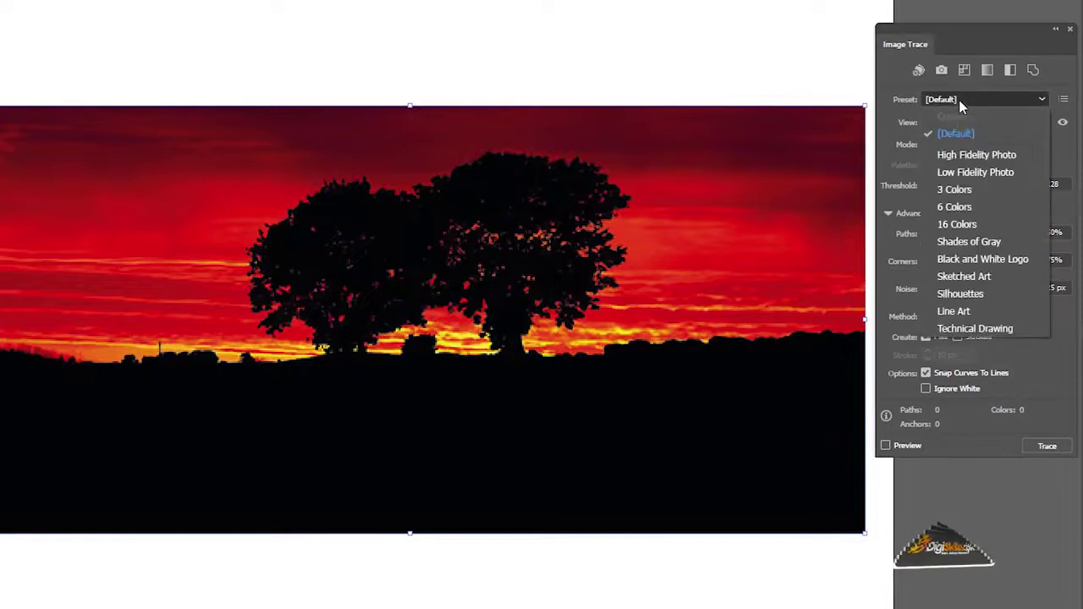
{"action": "left_click", "coordinate": [981, 173]}
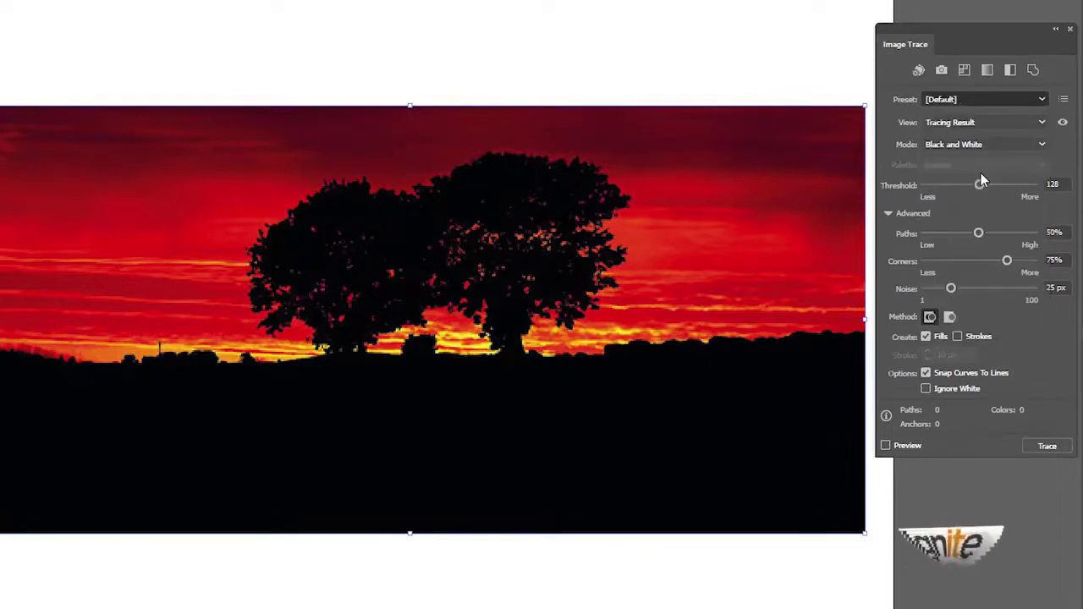
{"action": "left_click", "coordinate": [415, 272]}
{"action": "left_click", "coordinate": [466, 276]}
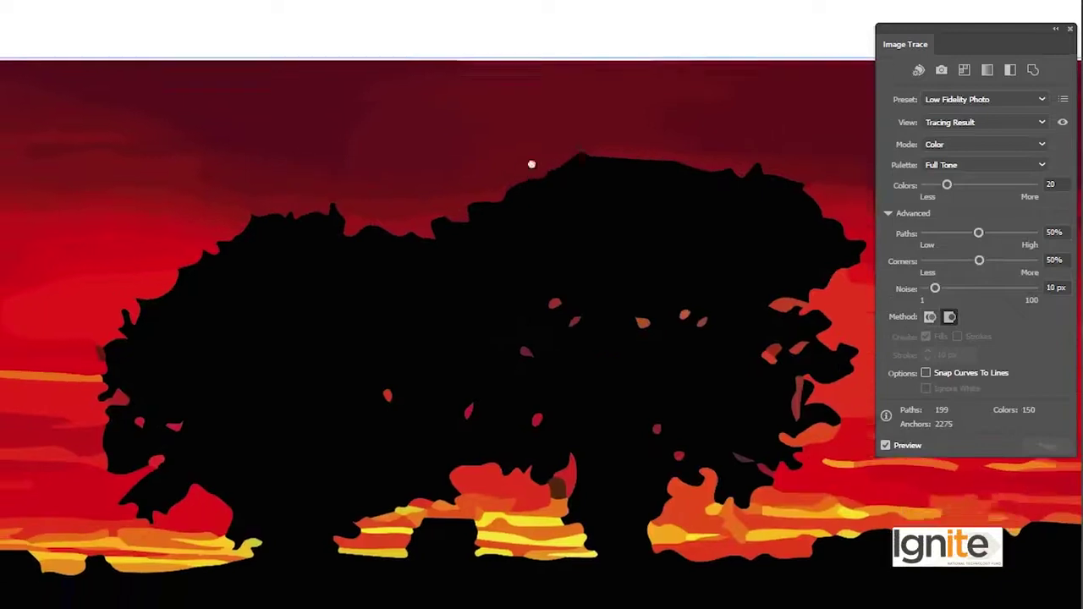
Examine the tree silhouettes and their edges in the Low Fidelity Photo tracing result
{"action": "left_click", "coordinate": [528, 163]}
{"action": "key", "text": "ctrl+minus"}
{"action": "left_click_drag", "start_coordinate": [502, 252], "coordinate": [494, 181]}
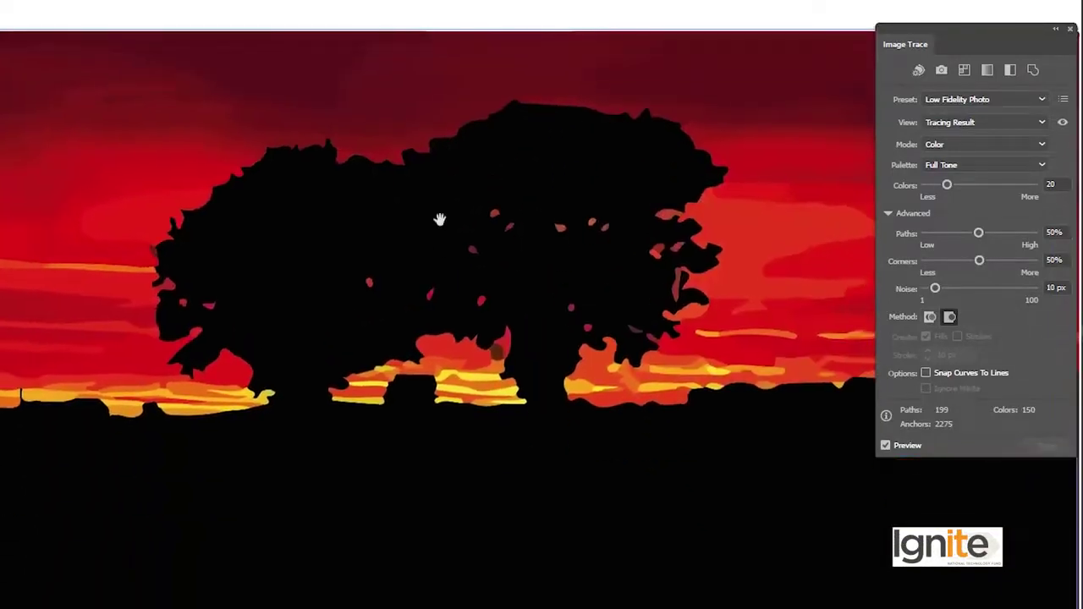
{"action": "mouse_move", "coordinate": [417, 233]}
{"action": "left_mouse_down"}
{"action": "mouse_move", "coordinate": [611, 208]}
{"action": "mouse_move", "coordinate": [519, 245]}
{"action": "mouse_move", "coordinate": [429, 243]}
{"action": "left_mouse_up"}
{"action": "mouse_move", "coordinate": [618, 239]}
{"action": "left_mouse_down"}
{"action": "mouse_move", "coordinate": [402, 228]}
{"action": "mouse_move", "coordinate": [542, 222]}
{"action": "mouse_move", "coordinate": [529, 234]}
{"action": "left_mouse_up"}
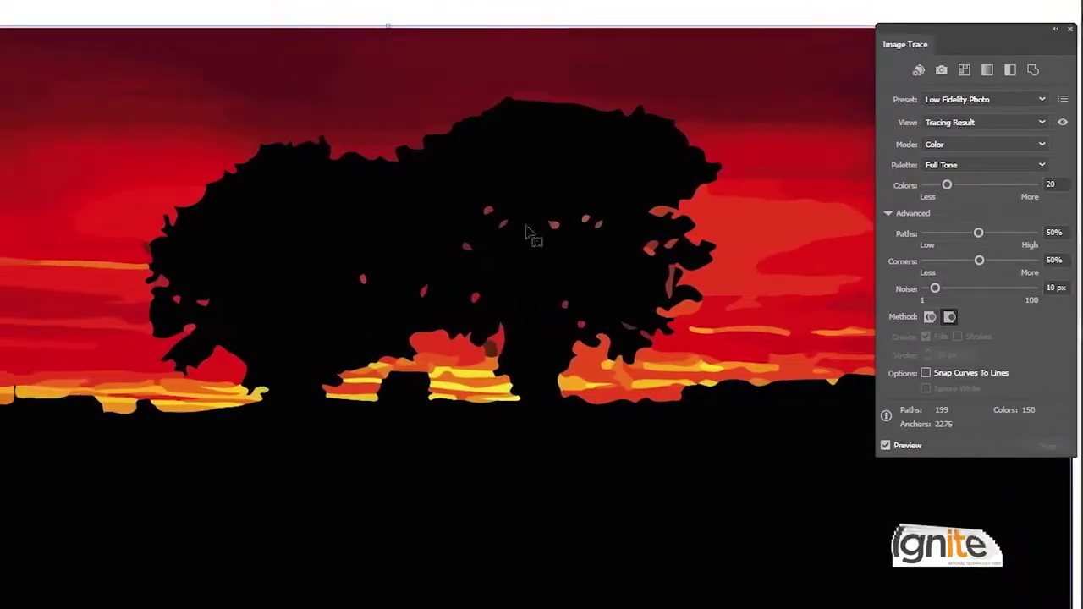
{"action": "left_click_drag", "start_coordinate": [445, 229], "coordinate": [520, 234]}
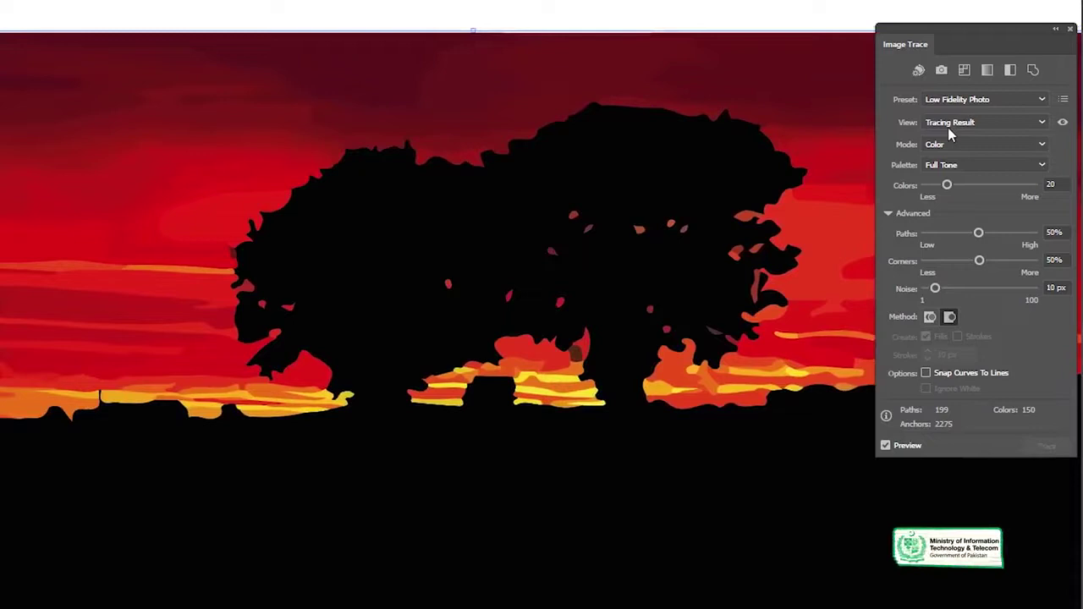
{"action": "left_click_drag", "start_coordinate": [447, 245], "coordinate": [483, 224]}
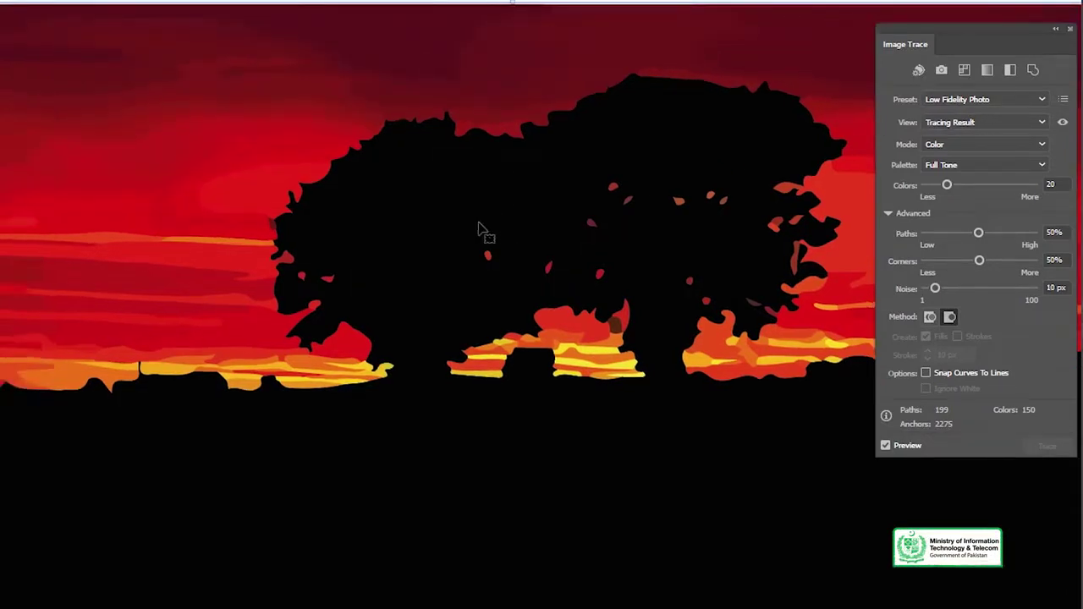
{"action": "mouse_move", "coordinate": [500, 229]}
{"action": "left_mouse_down"}
{"action": "mouse_move", "coordinate": [348, 257]}
{"action": "mouse_move", "coordinate": [545, 246]}
{"action": "left_mouse_up"}
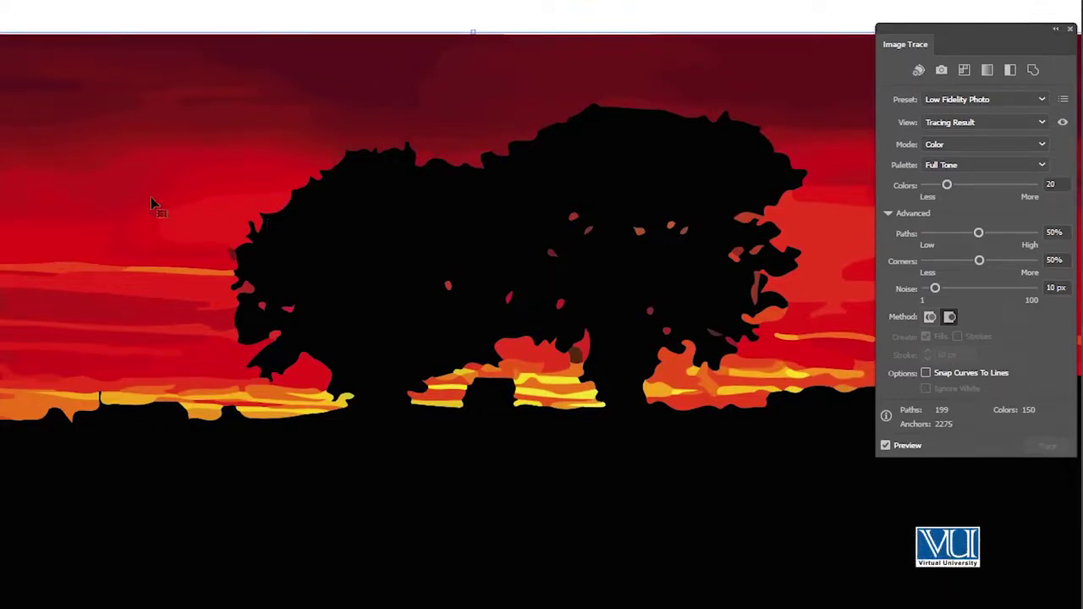
Examine the traced color shapes in the red sky beside the trees
{"action": "left_click_drag", "start_coordinate": [146, 230], "coordinate": [279, 221]}
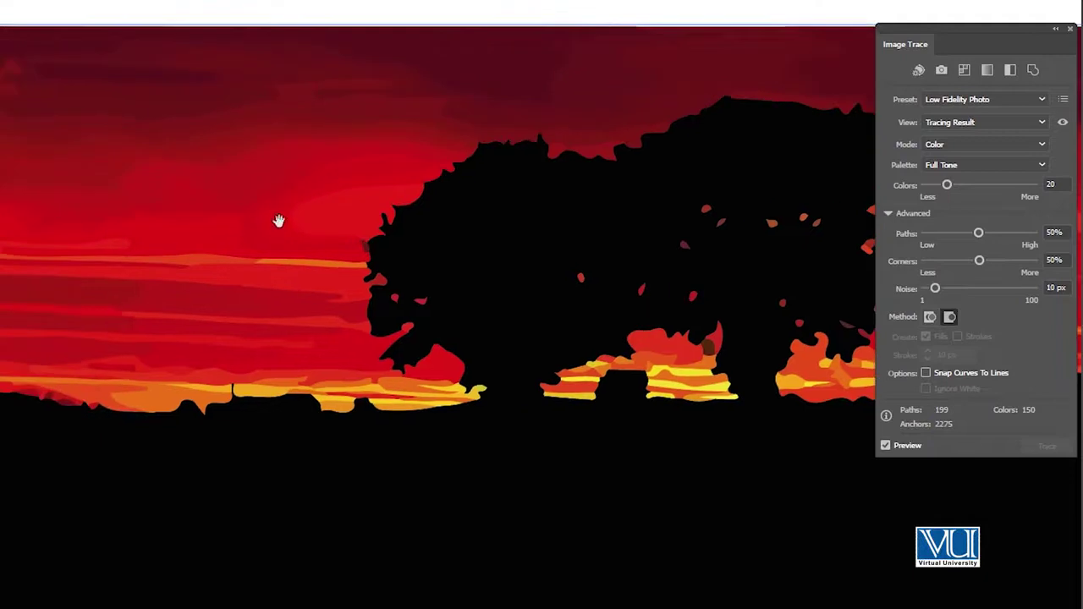
{"action": "left_click", "coordinate": [325, 226]}
{"action": "left_click_drag", "start_coordinate": [587, 383], "coordinate": [397, 174]}
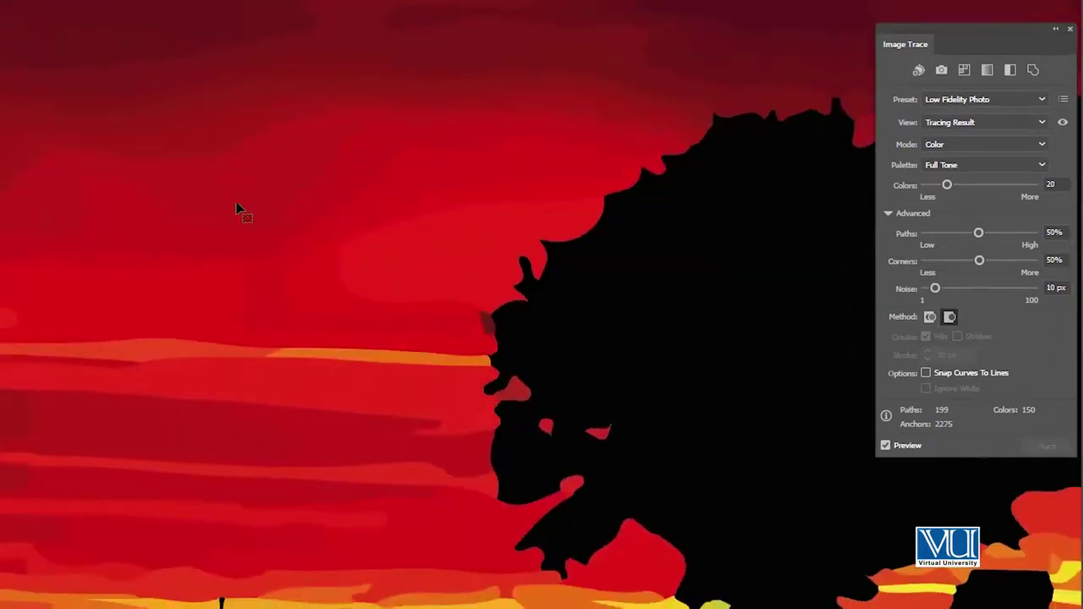
{"action": "left_click_drag", "start_coordinate": [264, 178], "coordinate": [295, 276]}
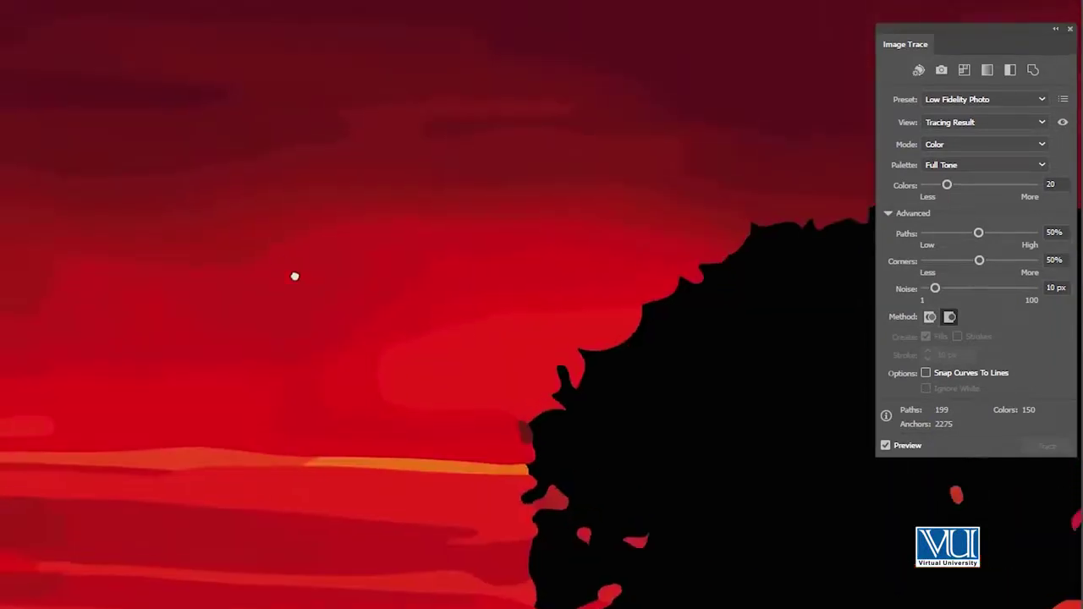
{"action": "left_click", "coordinate": [462, 324], "text": "alt"}
{"action": "left_click", "coordinate": [461, 324], "text": "alt"}
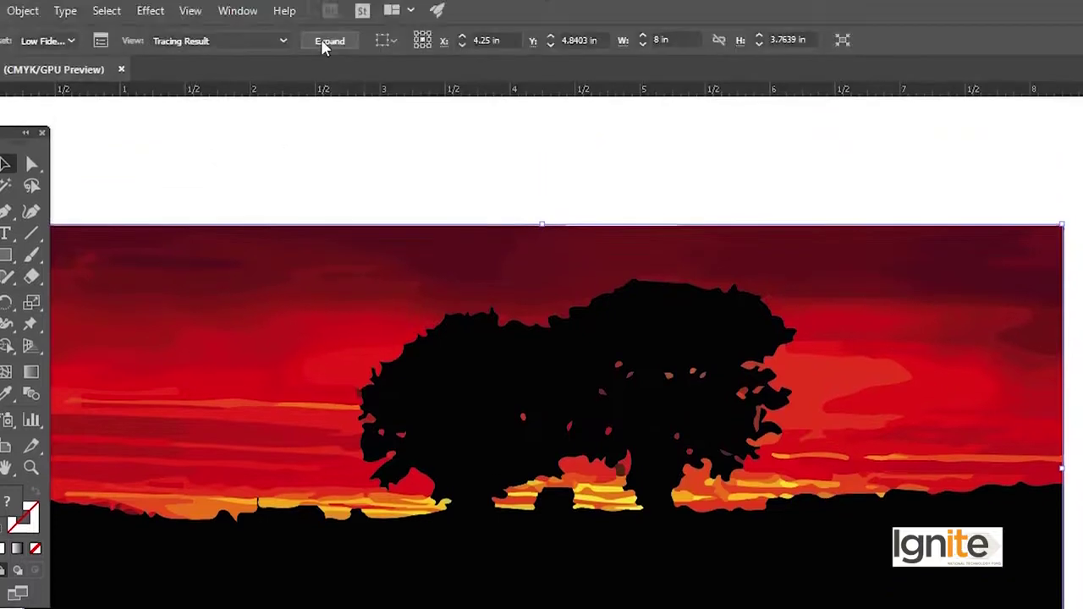
Expand the traced sunset image into editable vector paths and deselect the artwork
{"action": "left_click", "coordinate": [325, 40]}
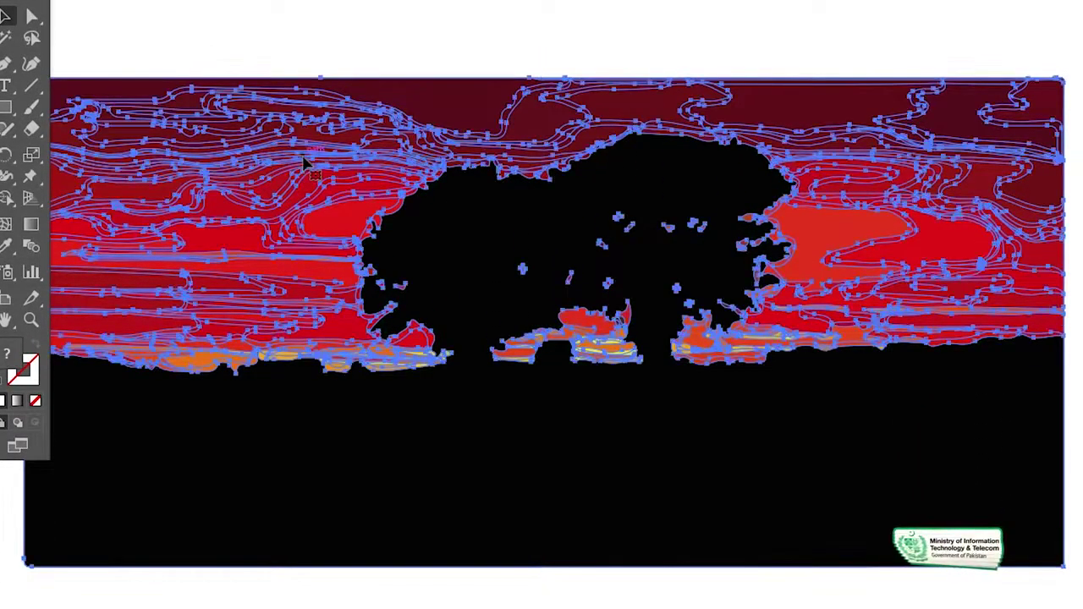
{"action": "left_click", "coordinate": [345, 14]}
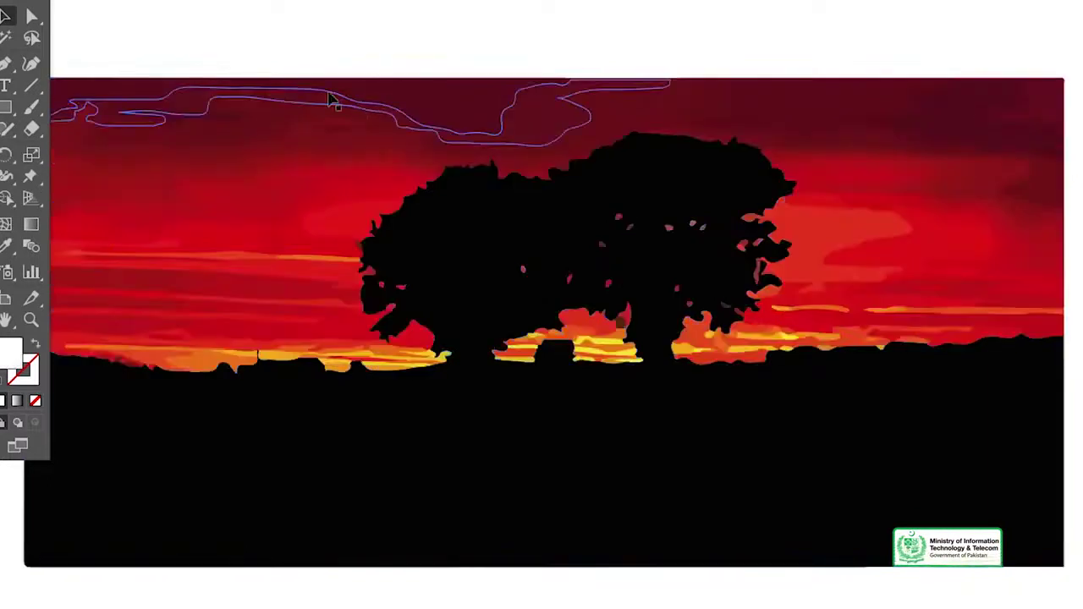
Move two dark red sky shapes upward from the top edge of the expanded artwork
{"action": "left_click_drag", "start_coordinate": [155, 109], "coordinate": [274, 13]}
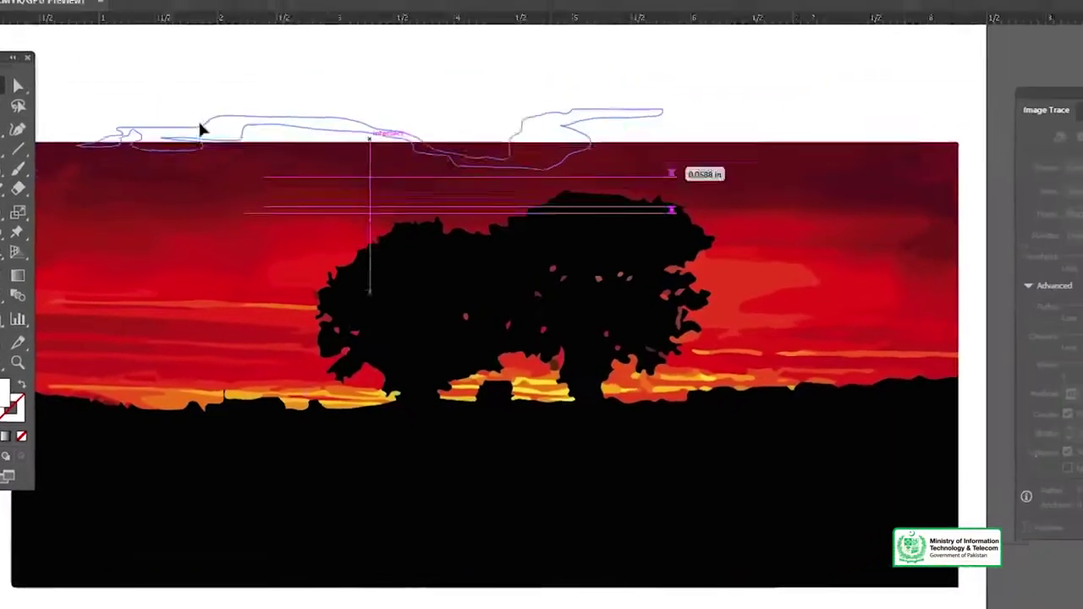
{"action": "left_click_drag", "start_coordinate": [344, 174], "coordinate": [317, 154]}
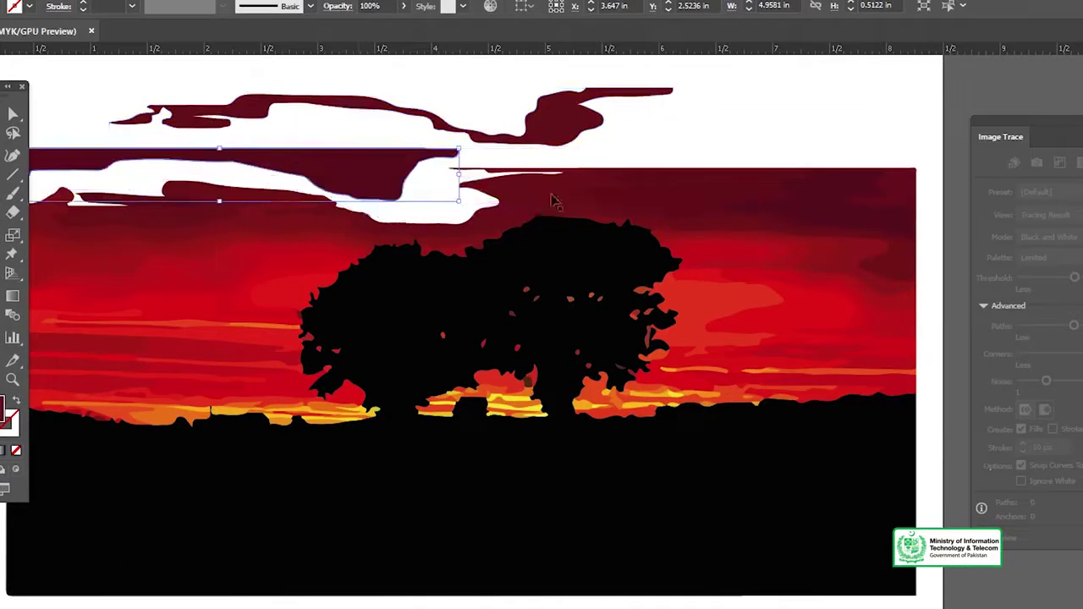
Move several more dark red and red sky shapes out of place in the upper part of the expanded sunset artwork
{"action": "left_click_drag", "start_coordinate": [634, 176], "coordinate": [681, 136]}
{"action": "left_click_drag", "start_coordinate": [577, 186], "coordinate": [457, 160]}
{"action": "left_click_drag", "start_coordinate": [880, 187], "coordinate": [881, 119]}
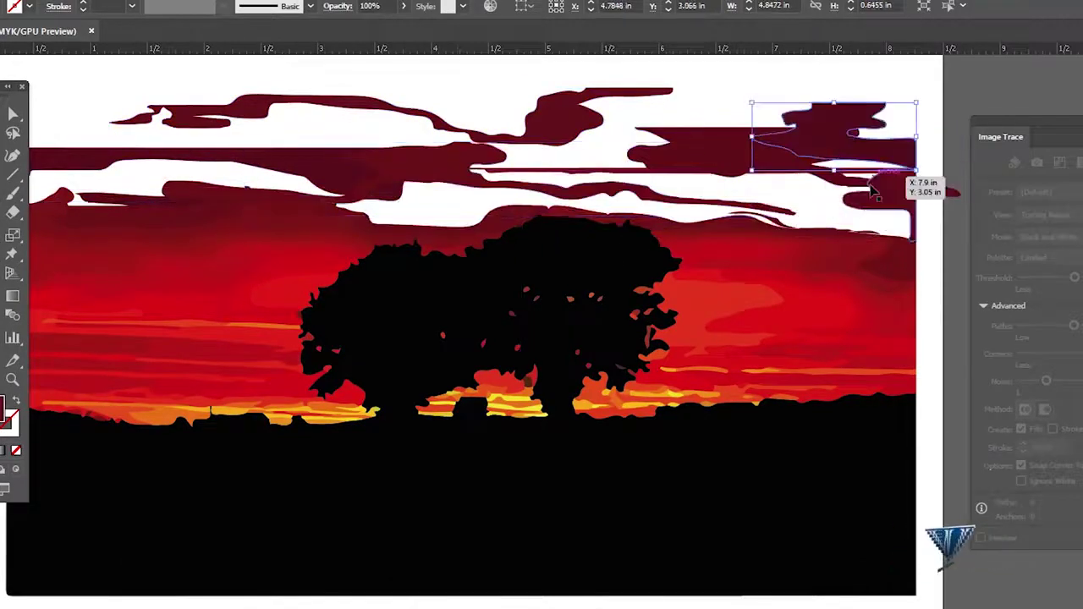
{"action": "left_click_drag", "start_coordinate": [875, 183], "coordinate": [912, 224]}
{"action": "left_click_drag", "start_coordinate": [831, 270], "coordinate": [719, 269]}
{"action": "left_click_drag", "start_coordinate": [482, 163], "coordinate": [315, 170]}
Undo all shape moves together with the expansion and tracing, back to the original sunset photo
{"action": "key", "text": "ctrl+z"}
{"action": "key", "text": "ctrl+z"}
{"action": "key", "text": "ctrl+z"}
{"action": "key", "text": "ctrl+z"}
{"action": "key", "text": "ctrl+z"}
{"action": "key", "text": "ctrl+z"}
{"action": "key", "text": "ctrl+z"}
{"action": "key", "text": "ctrl+z"}
{"action": "key", "text": "ctrl+z"}
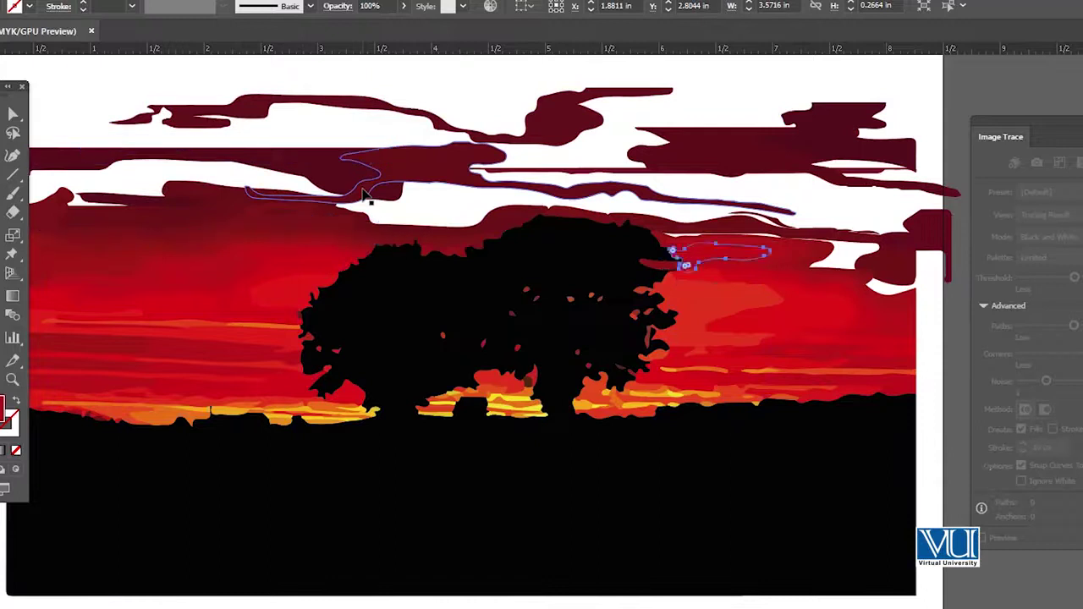
{"action": "key", "text": "ctrl+z"}
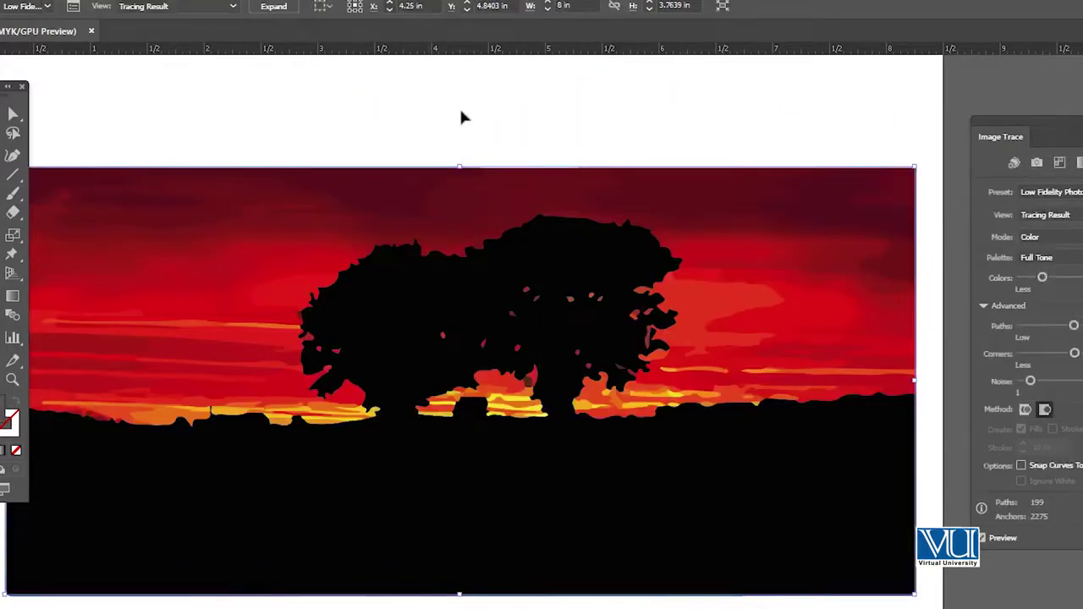
{"action": "key", "text": "ctrl+z"}
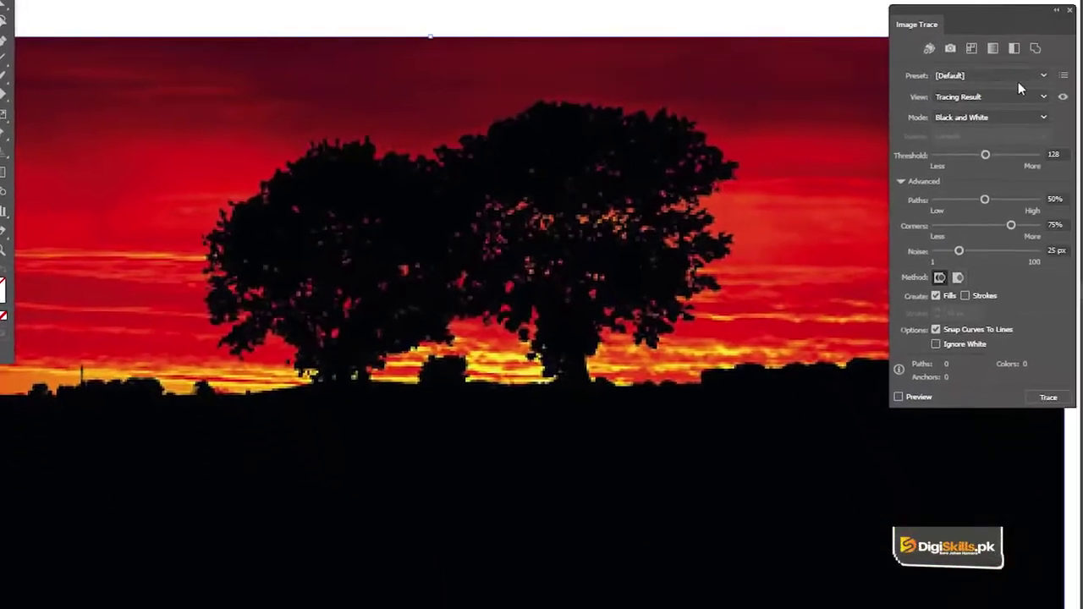
Look over the Image Trace presets and delete the sunset photo from the artboard
{"action": "left_click", "coordinate": [1005, 78]}
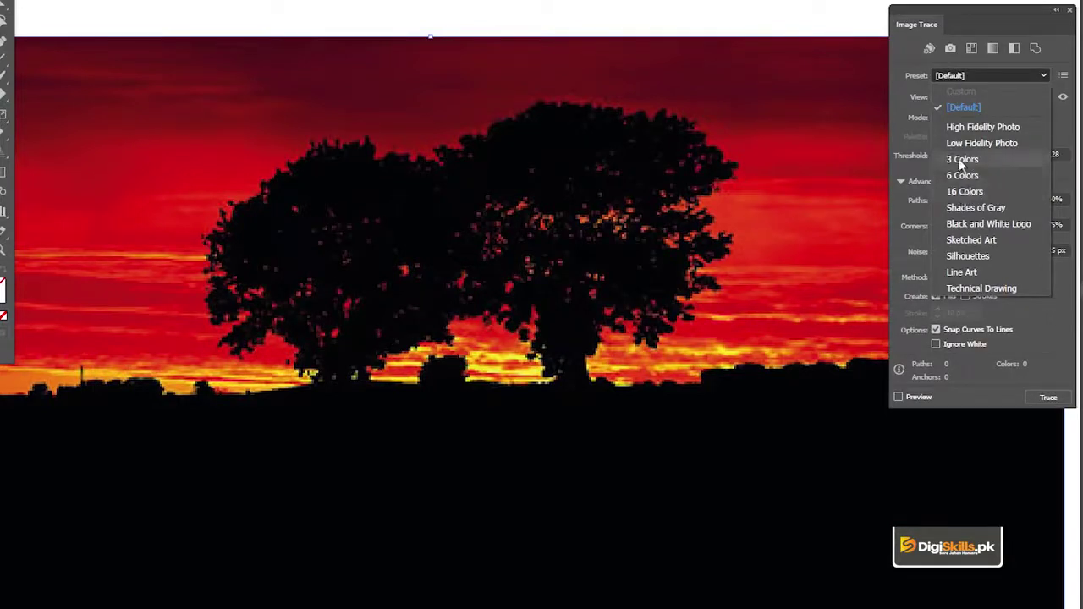
{"action": "key", "text": "ctrl+space"}
{"action": "left_click", "coordinate": [500, 235], "text": "ctrl+alt"}
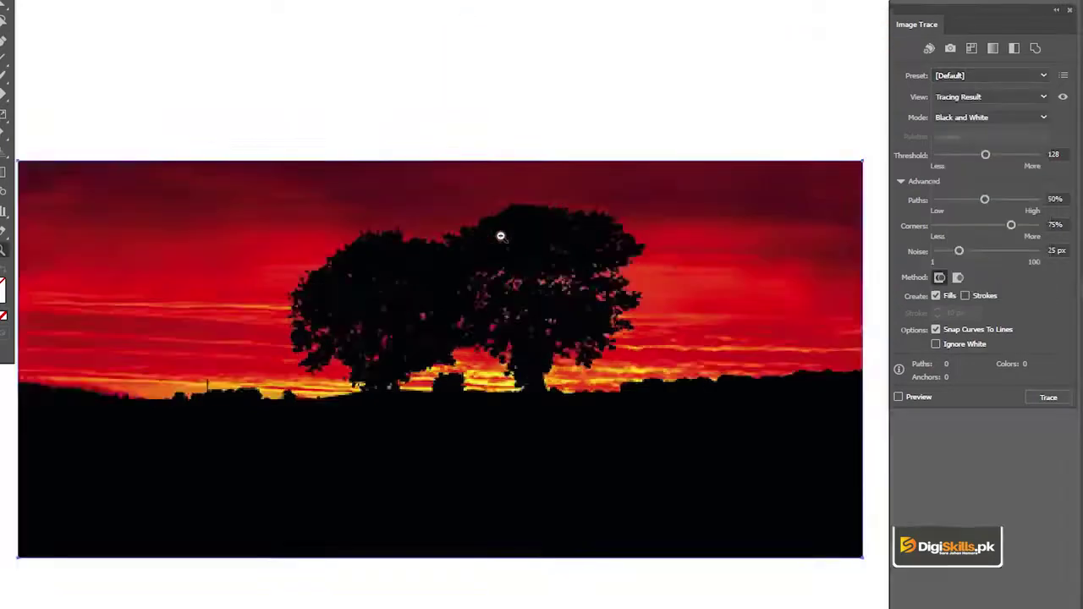
{"action": "left_click", "coordinate": [501, 234], "text": "ctrl+alt"}
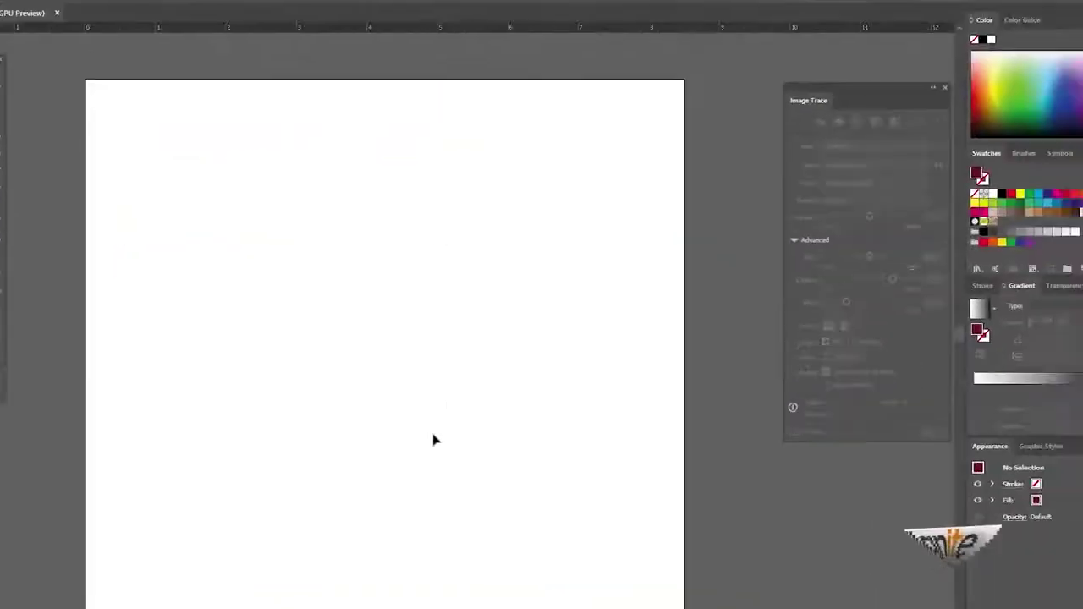
Place the cartoon image from the File Explorer folder onto the artboard and embed it
{"action": "left_click", "coordinate": [1044, 5]}
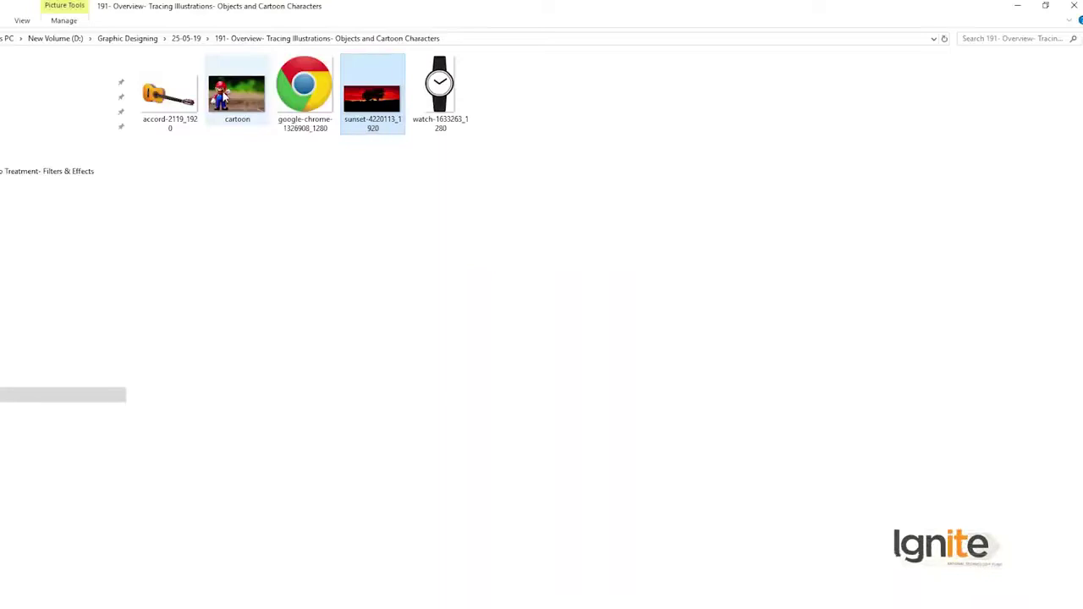
{"action": "left_click", "coordinate": [231, 106]}
{"action": "left_click_drag", "start_coordinate": [230, 106], "coordinate": [314, 296]}
{"action": "key", "text": "ctrl+="}
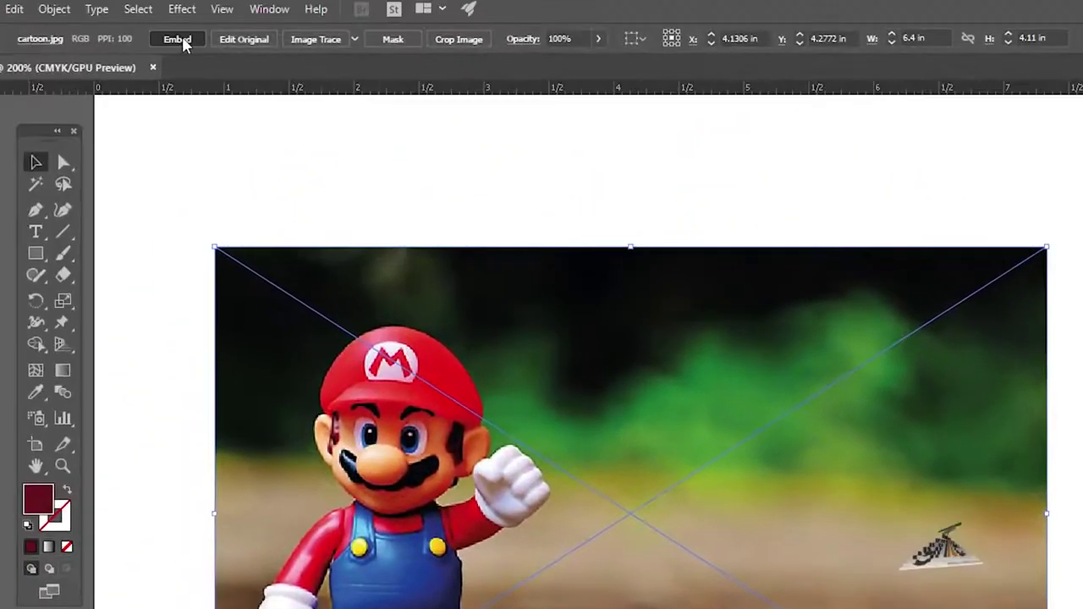
{"action": "left_click", "coordinate": [183, 39]}
Trace the Mario photo with the 3 Colors preset and inspect the result up close
{"action": "key", "text": "ctrl+="}
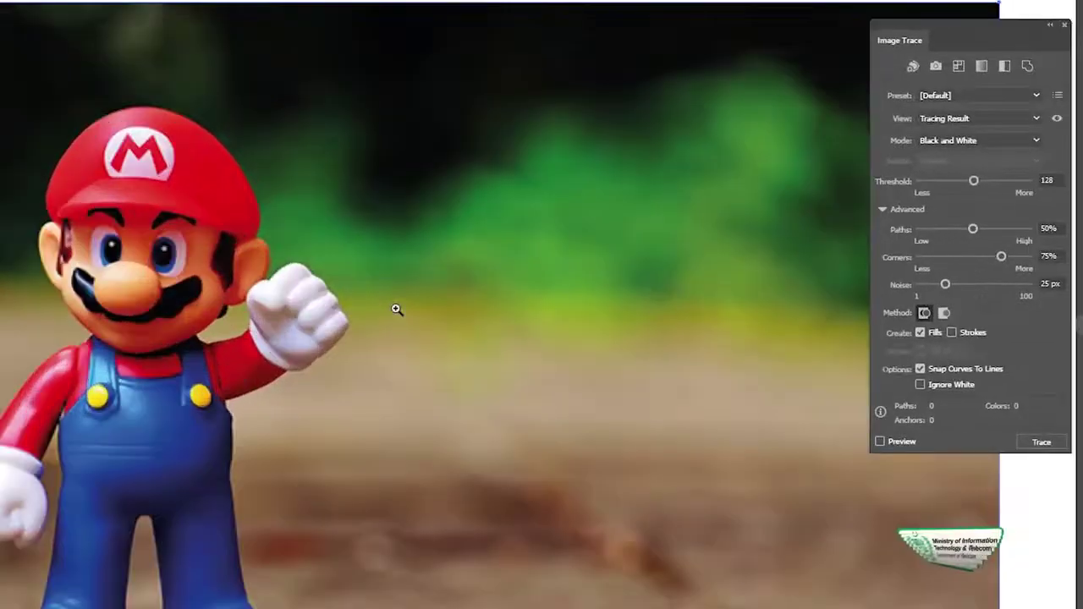
{"action": "left_click_drag", "start_coordinate": [451, 272], "coordinate": [401, 271]}
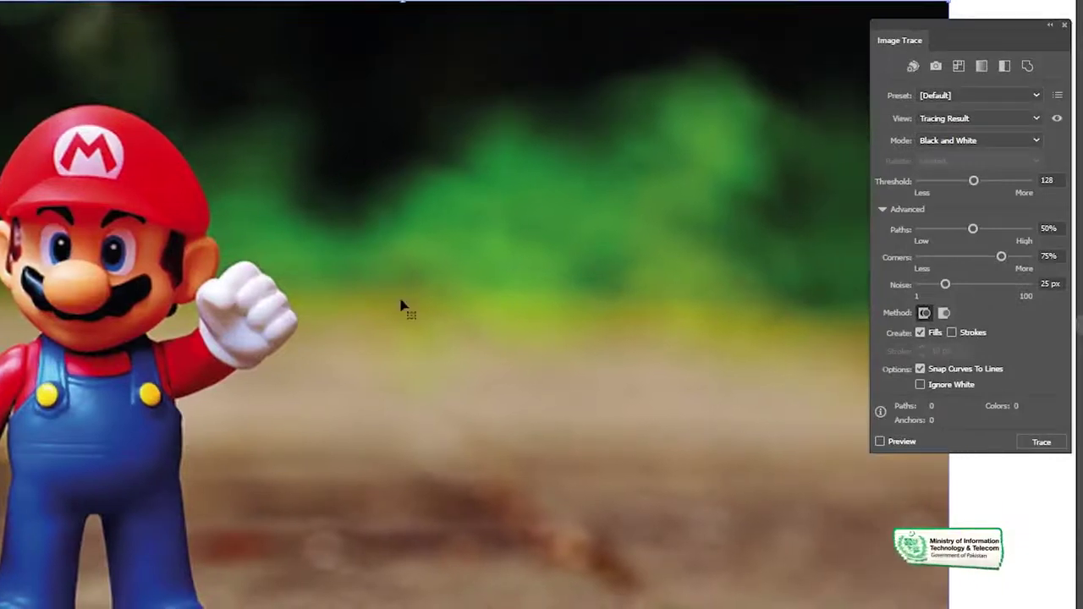
{"action": "left_click", "coordinate": [982, 97]}
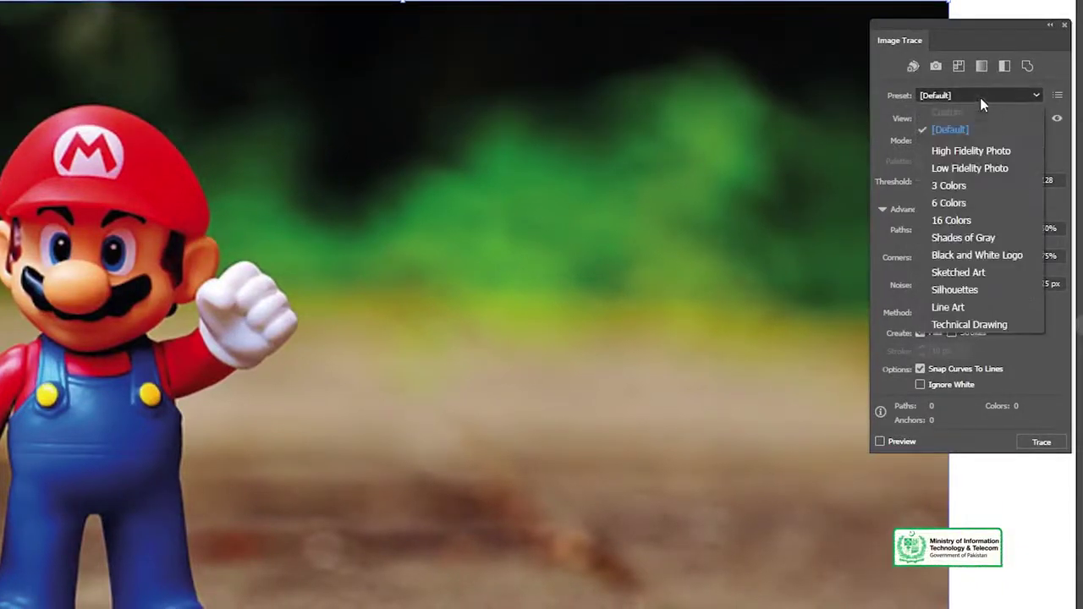
{"action": "left_click", "coordinate": [983, 181]}
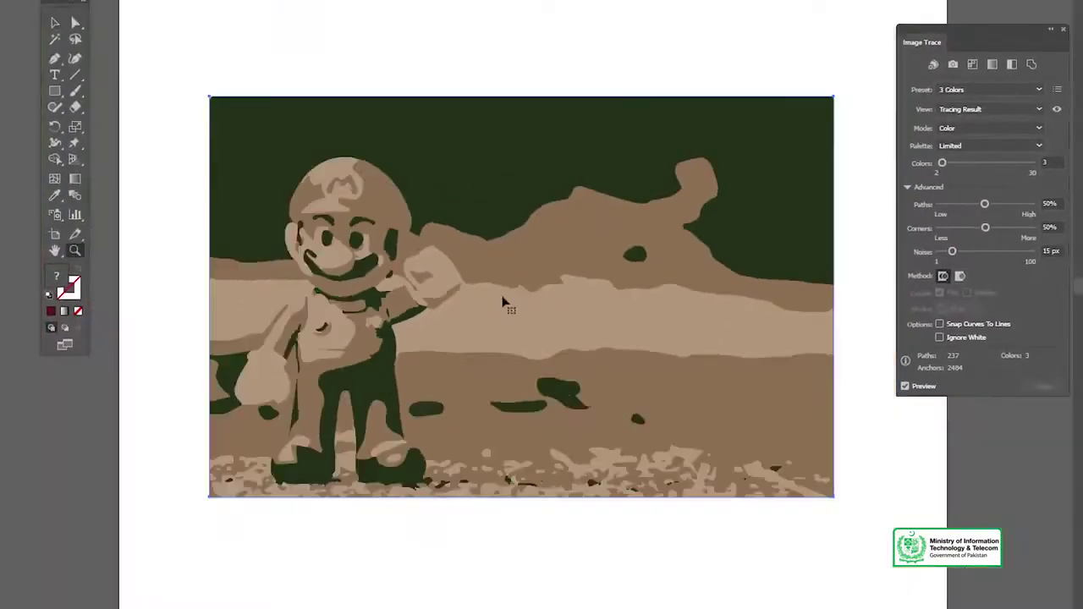
{"action": "left_click_drag", "start_coordinate": [558, 279], "coordinate": [506, 227]}
{"action": "left_click", "coordinate": [501, 262], "text": "ctrl"}
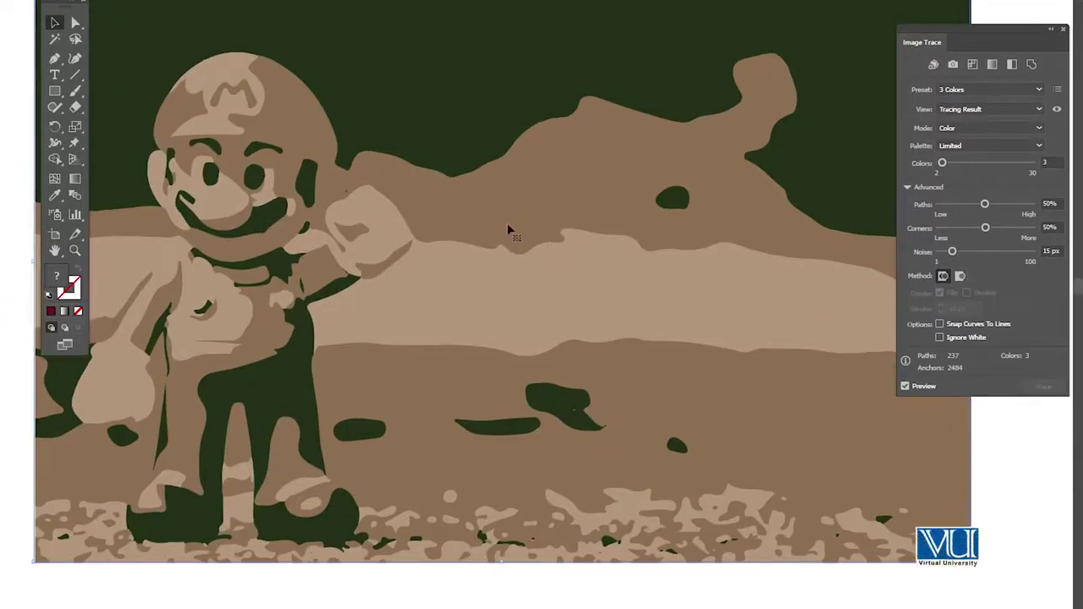
Undo the 3 Colors trace and trace the Mario photo with the 6 Colors preset instead
{"action": "key", "text": "ctrl+z"}
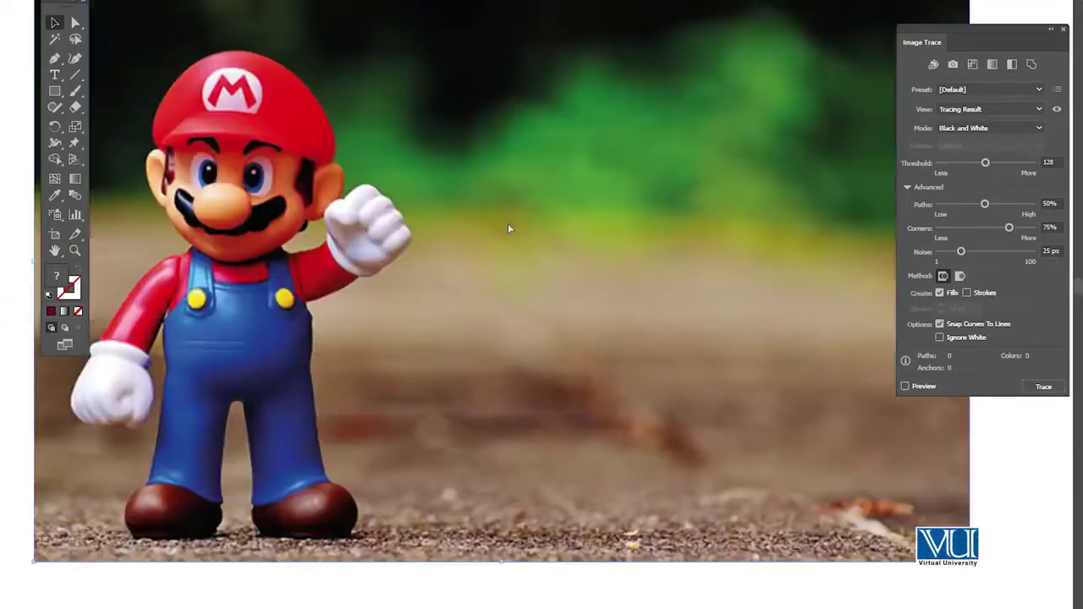
{"action": "left_click", "coordinate": [965, 90]}
{"action": "left_click", "coordinate": [977, 242]}
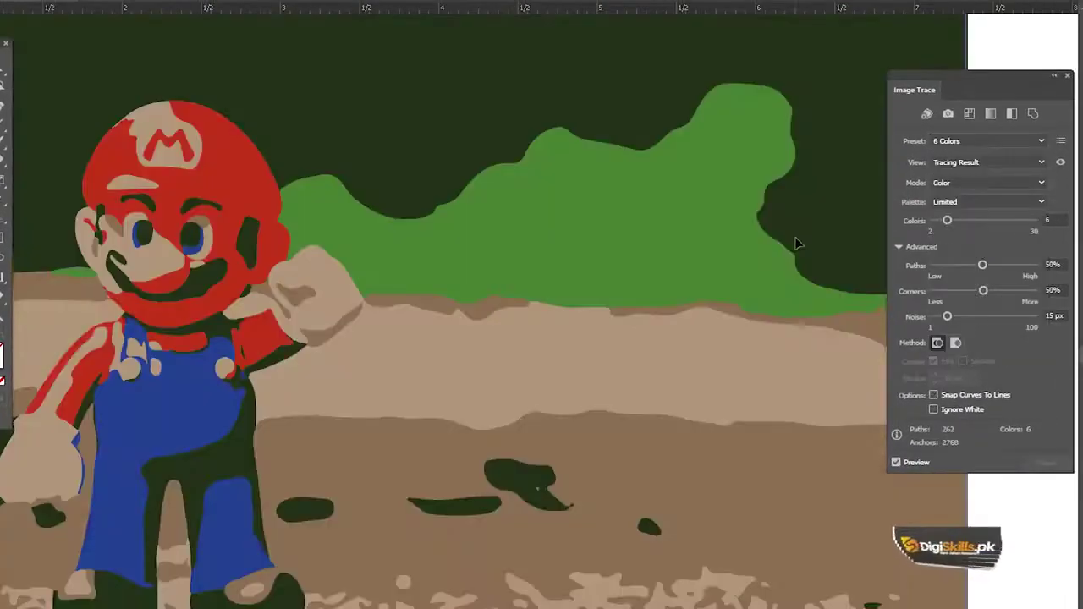
{"action": "left_click", "coordinate": [508, 289], "text": "alt"}
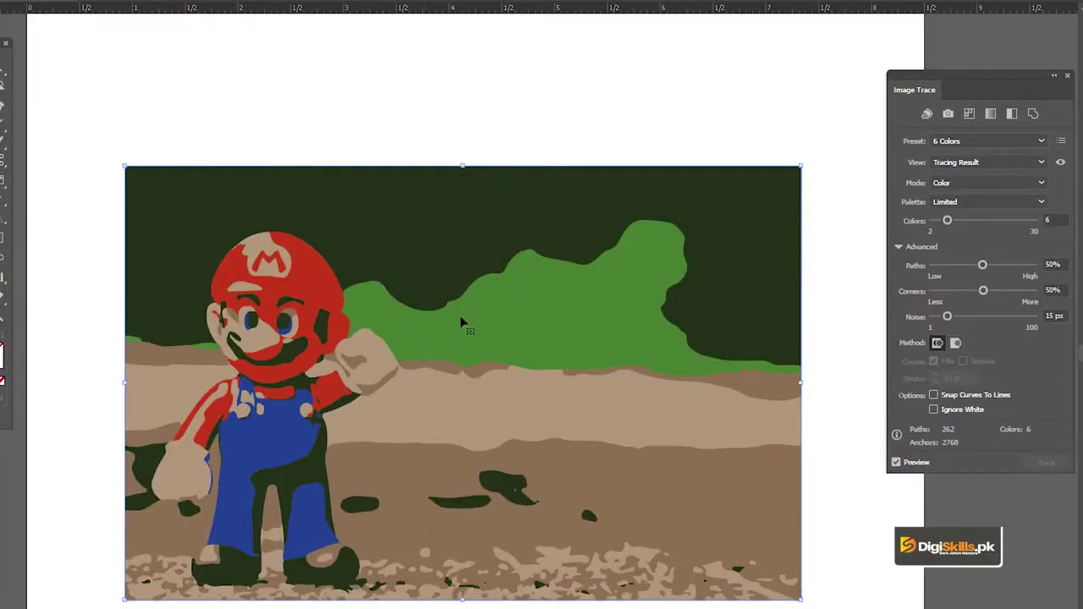
Undo the 6 Colors trace and trace the Mario photo with the 16 Colors preset
{"action": "key", "text": "ctrl+z"}
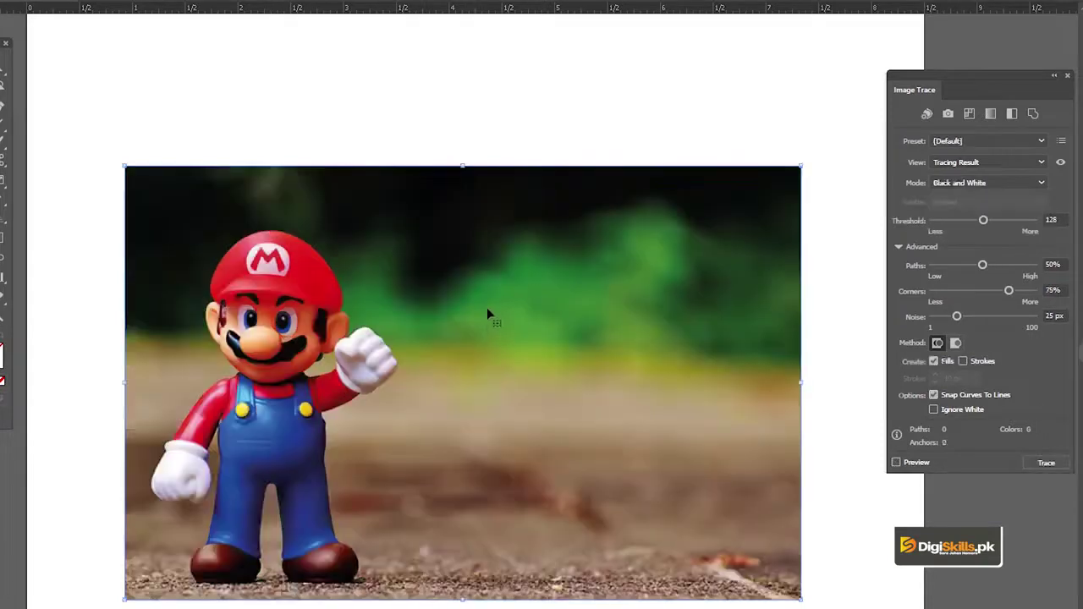
{"action": "left_click", "coordinate": [955, 143]}
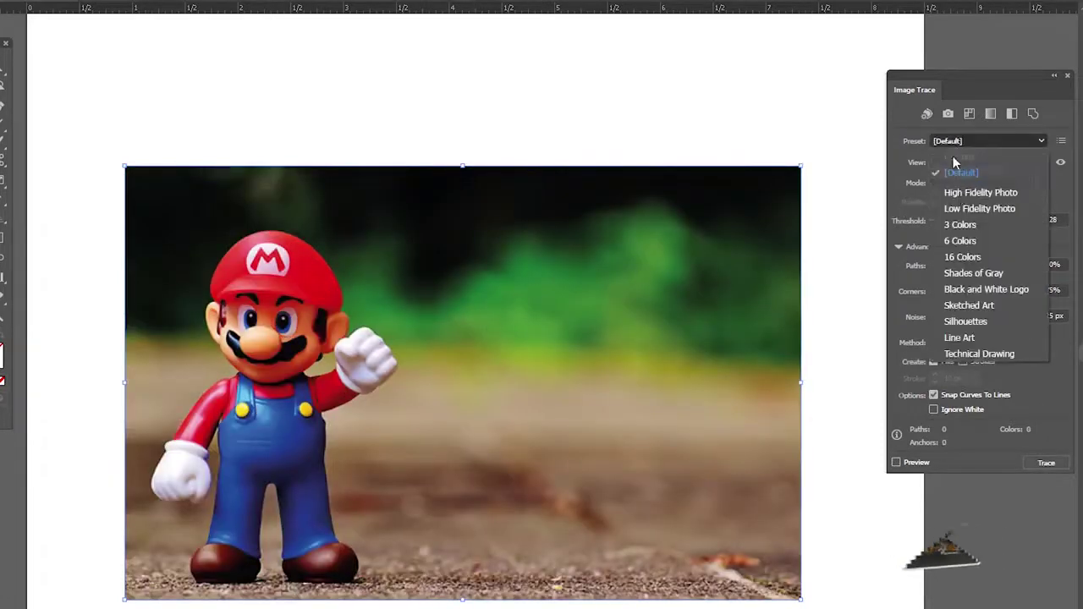
{"action": "left_click", "coordinate": [969, 258]}
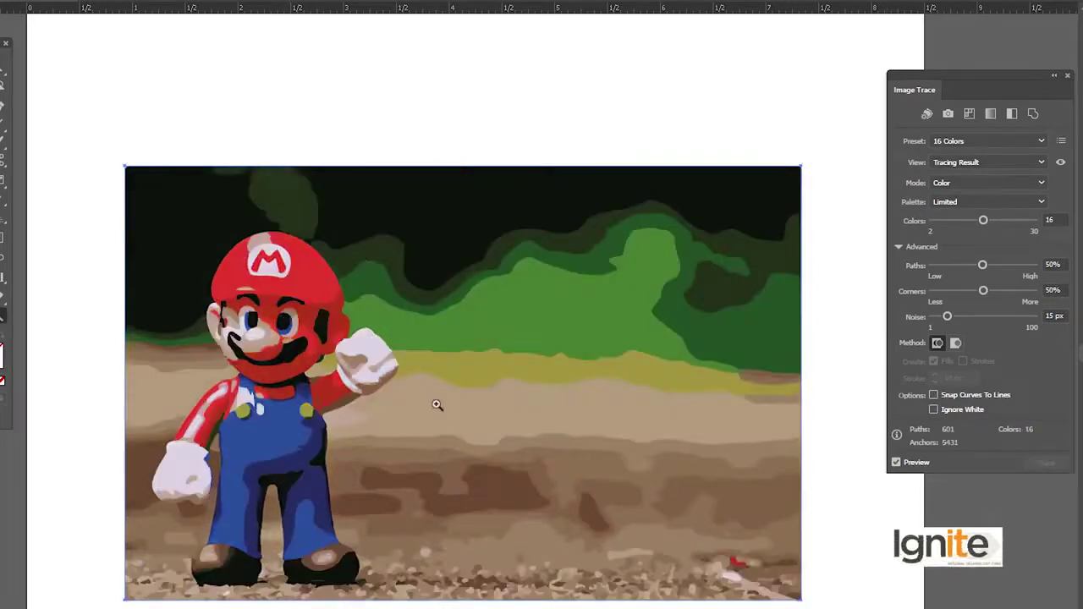
{"action": "left_click", "coordinate": [440, 408]}
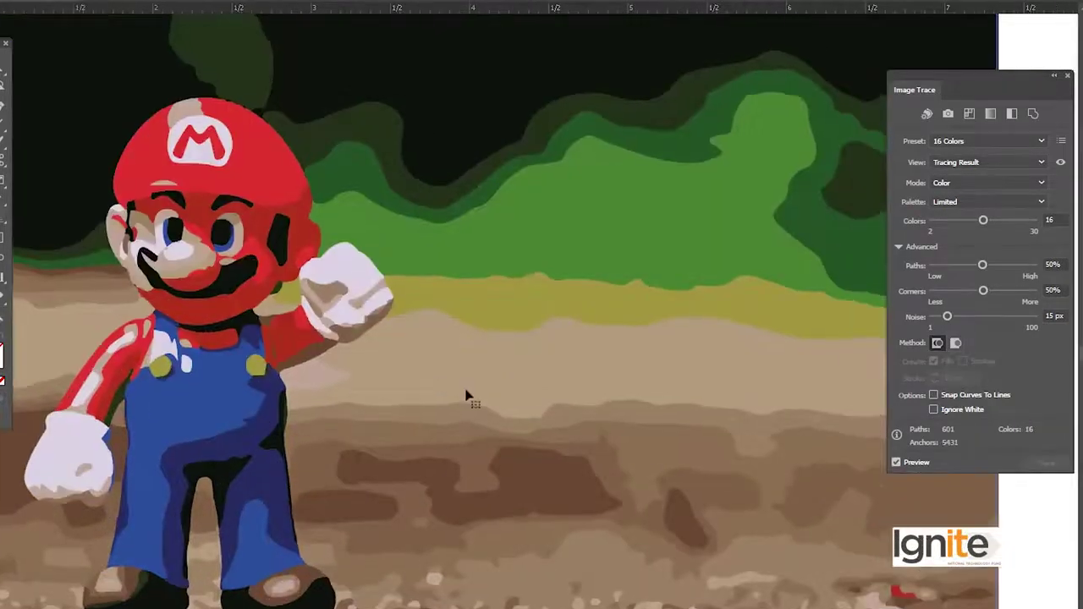
{"action": "left_click", "coordinate": [464, 391], "text": "alt"}
Expand the 16 Colors Mario trace into editable vector paths and deselect the artwork
{"action": "left_click_drag", "start_coordinate": [516, 296], "coordinate": [482, 330]}
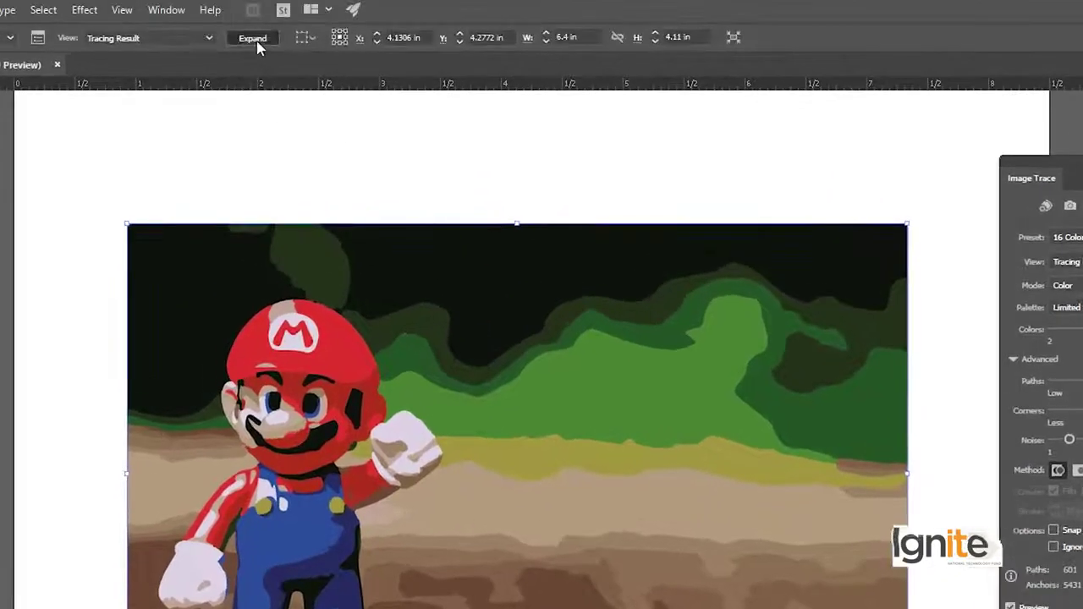
{"action": "left_click", "coordinate": [257, 41]}
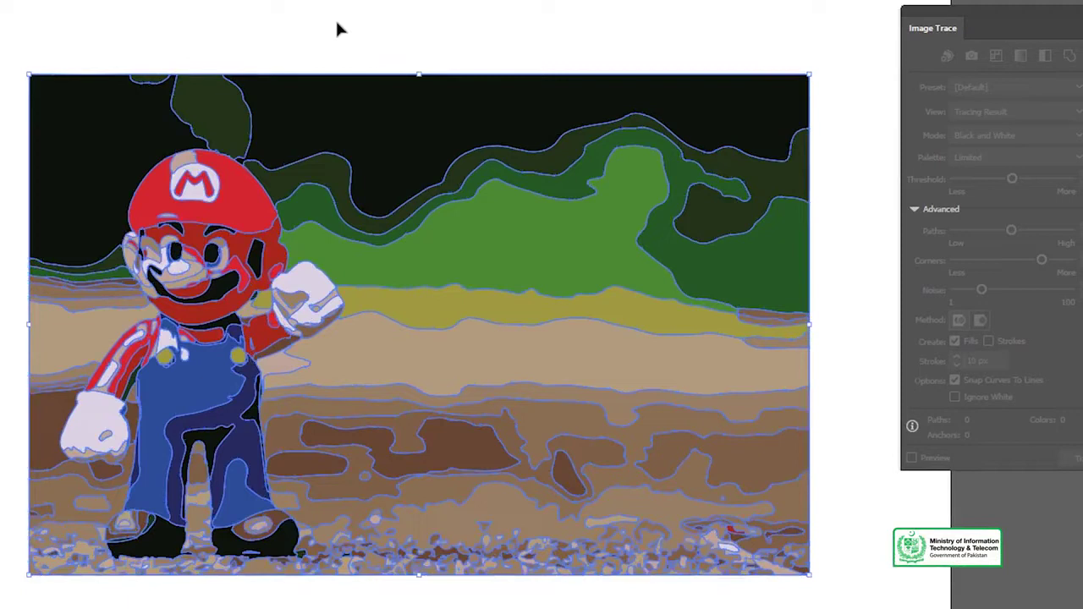
{"action": "left_click", "coordinate": [335, 30]}
Move the dark green blob above Mario's cap and the two black background shapes away from the artwork
{"action": "left_click", "coordinate": [237, 114]}
{"action": "left_click_drag", "start_coordinate": [237, 114], "coordinate": [273, 56]}
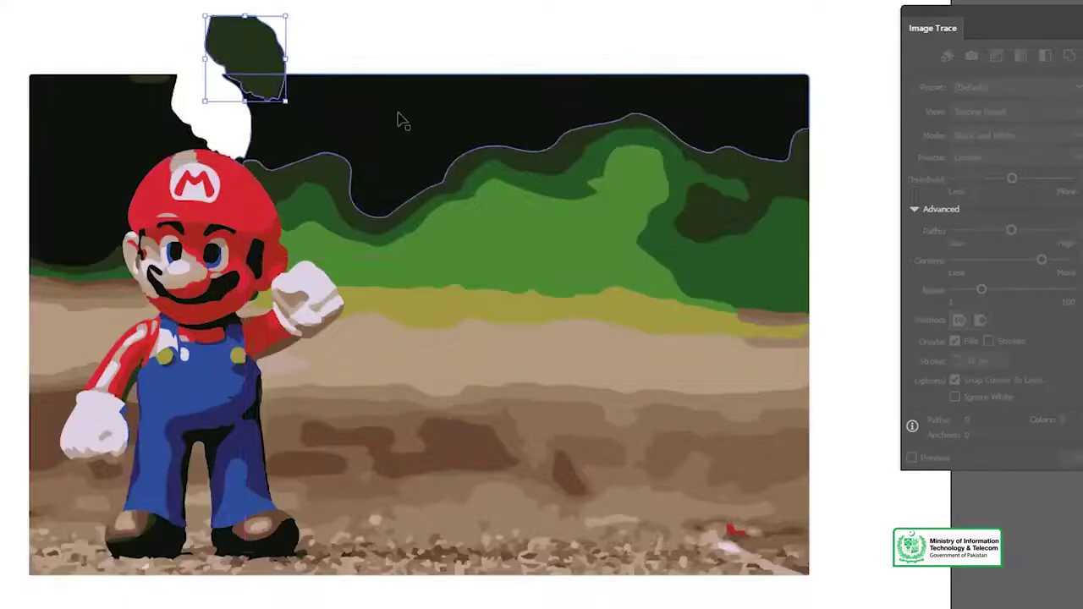
{"action": "left_click", "coordinate": [442, 102]}
{"action": "left_click_drag", "start_coordinate": [442, 103], "coordinate": [458, 19]}
{"action": "left_click_drag", "start_coordinate": [109, 131], "coordinate": [50, 49]}
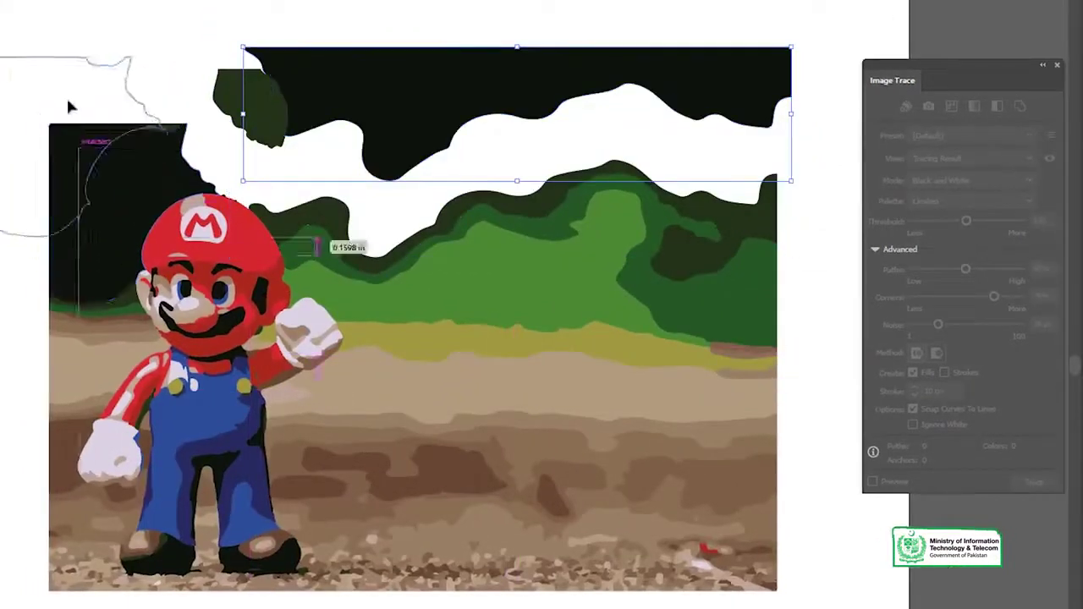
{"action": "left_click_drag", "start_coordinate": [68, 101], "coordinate": [68, 100]}
Move the green foliage shapes, the tan ground strip and the olive band apart from the background
{"action": "left_click_drag", "start_coordinate": [312, 213], "coordinate": [397, 117]}
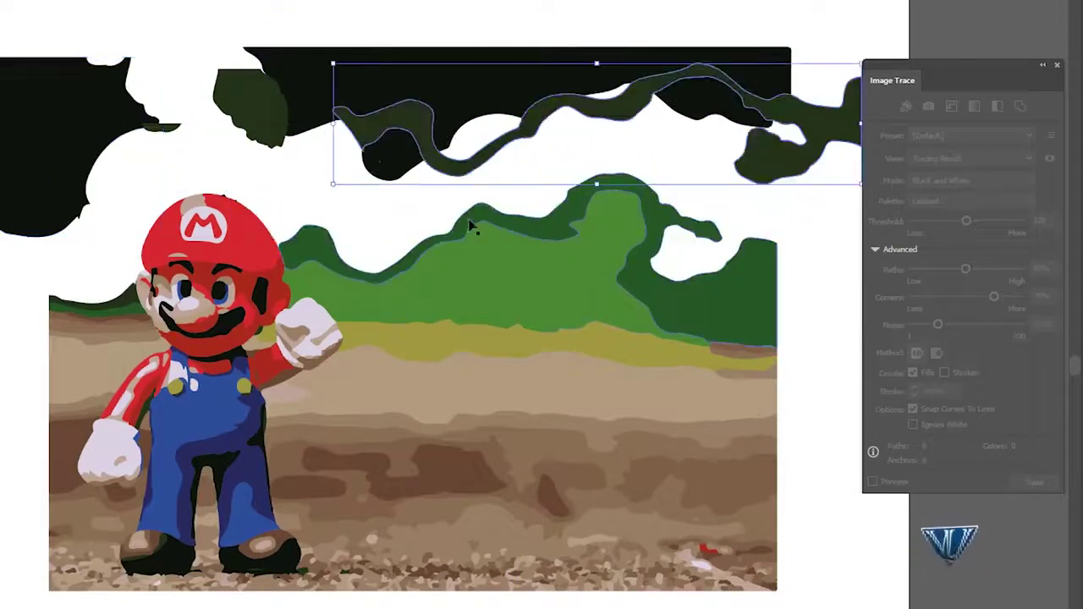
{"action": "left_click", "coordinate": [488, 242]}
{"action": "left_click_drag", "start_coordinate": [513, 268], "coordinate": [518, 254]}
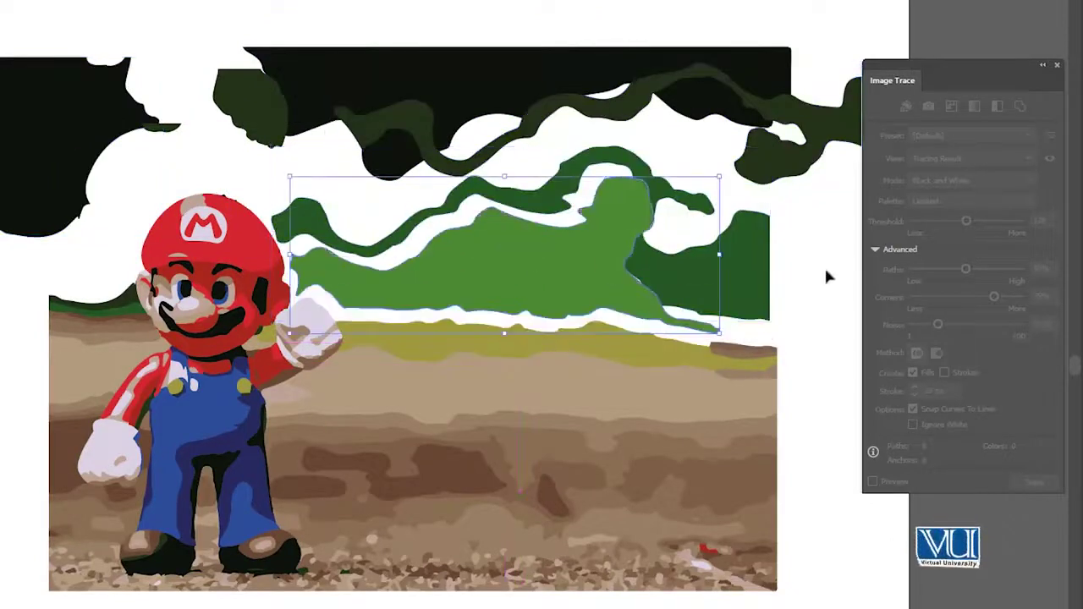
{"action": "left_click_drag", "start_coordinate": [742, 279], "coordinate": [768, 279]}
{"action": "left_click_drag", "start_coordinate": [671, 394], "coordinate": [705, 420]}
{"action": "left_click_drag", "start_coordinate": [648, 367], "coordinate": [674, 361]}
Undo all background shape moves and the expansion of the Mario trace, and clear the selection
{"action": "key", "text": "ctrl+z"}
{"action": "key", "text": "ctrl+z"}
{"action": "key", "text": "ctrl+z"}
{"action": "key", "text": "ctrl+z"}
{"action": "key", "text": "ctrl+z"}
{"action": "key", "text": "ctrl+z"}
{"action": "key", "text": "ctrl+z"}
{"action": "key", "text": "ctrl+z"}
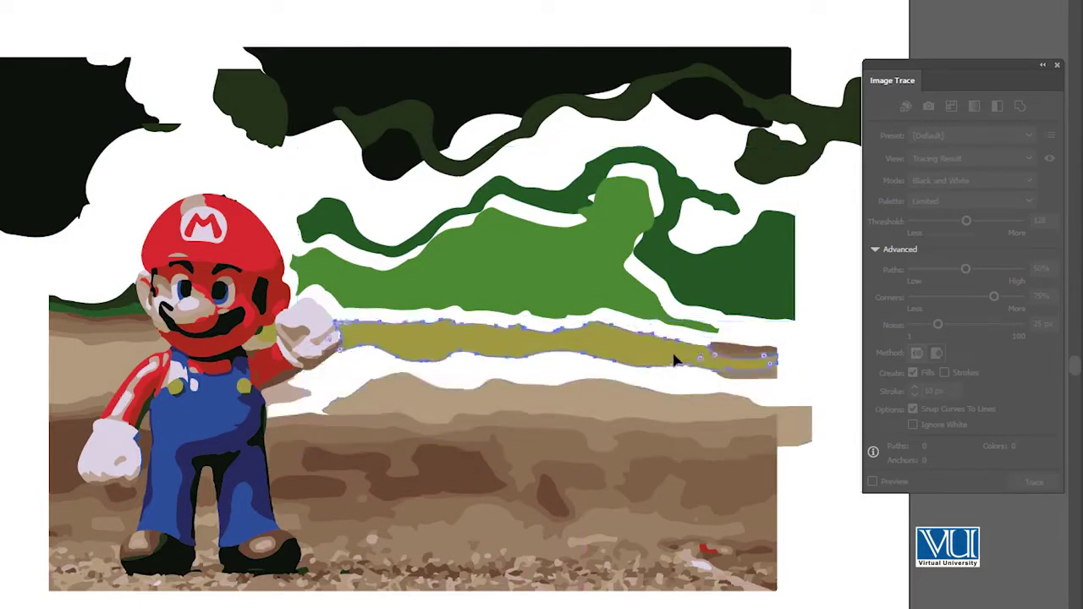
{"action": "key", "text": "ctrl+z"}
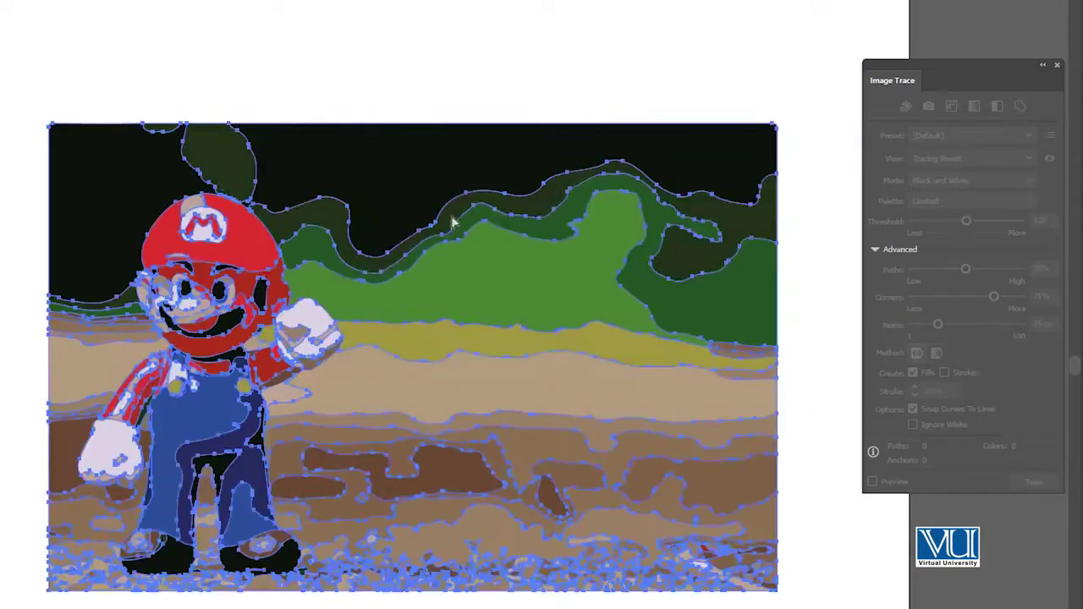
{"action": "key", "text": "ctrl+z"}
{"action": "left_click", "coordinate": [405, 89]}
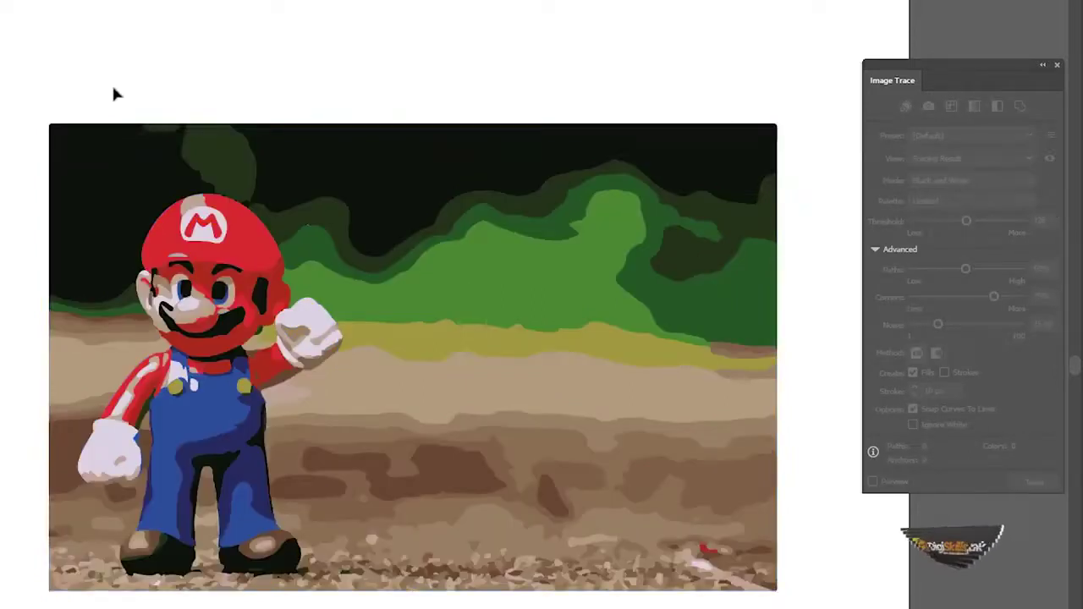
Select the whole traced Mario artwork and delete it from the artboard
{"action": "left_click_drag", "start_coordinate": [39, 103], "coordinate": [792, 581]}
{"action": "left_click_drag", "start_coordinate": [839, 608], "coordinate": [850, 604]}
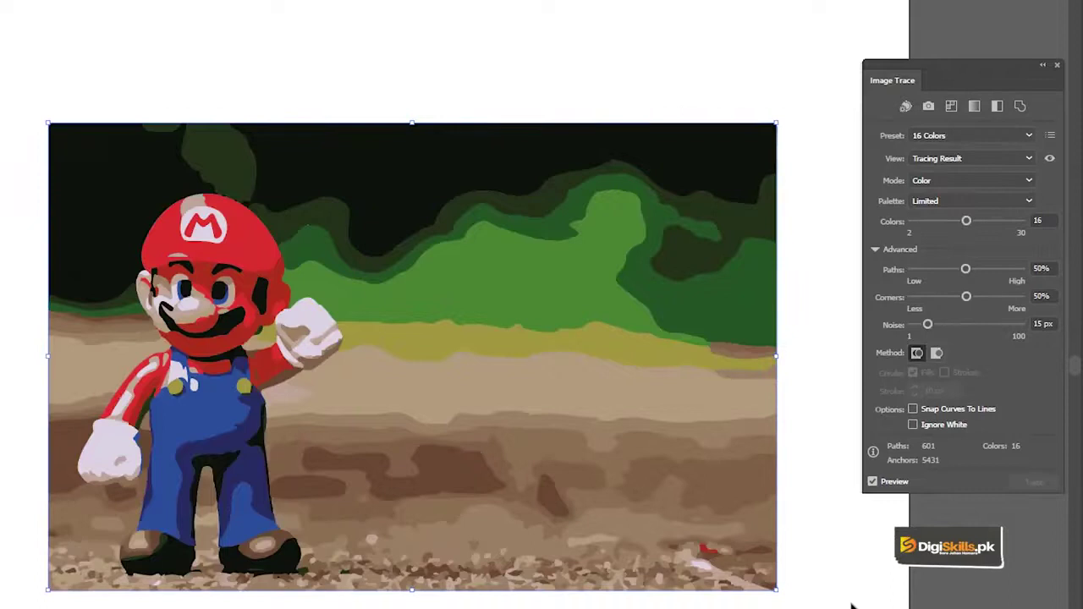
{"action": "key", "text": "Delete"}
Place the watch image from the File Explorer folder on the artboard and scale it down to fit within the page
{"action": "left_click", "coordinate": [1009, 7]}
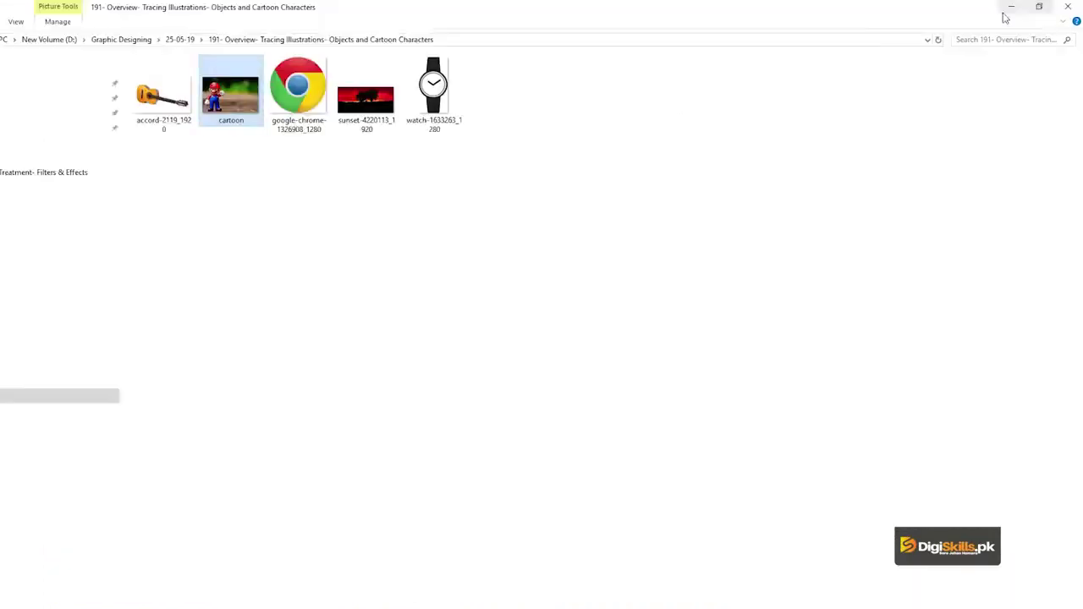
{"action": "left_click_drag", "start_coordinate": [433, 88], "coordinate": [572, 291]}
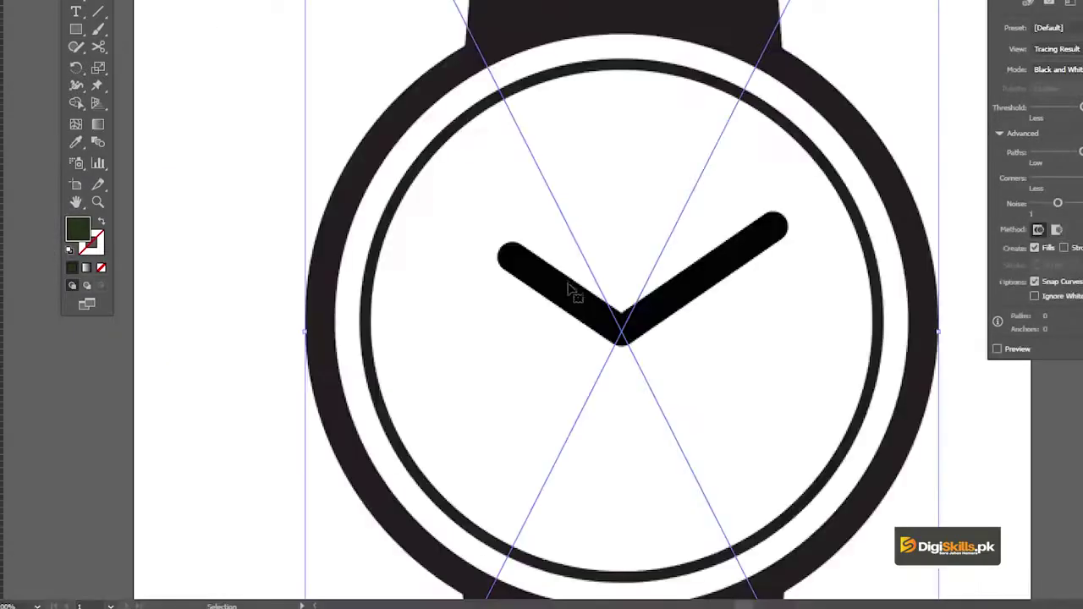
{"action": "left_click", "coordinate": [574, 278], "text": "alt"}
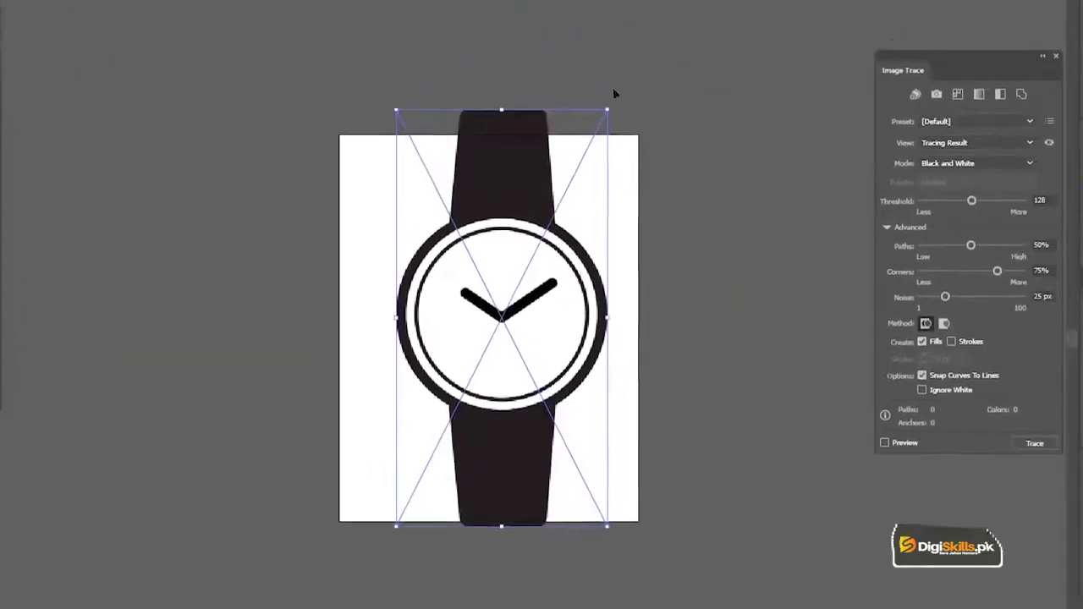
{"action": "left_click_drag", "start_coordinate": [719, 15], "coordinate": [674, 71]}
{"action": "left_click_drag", "start_coordinate": [545, 179], "coordinate": [545, 181]}
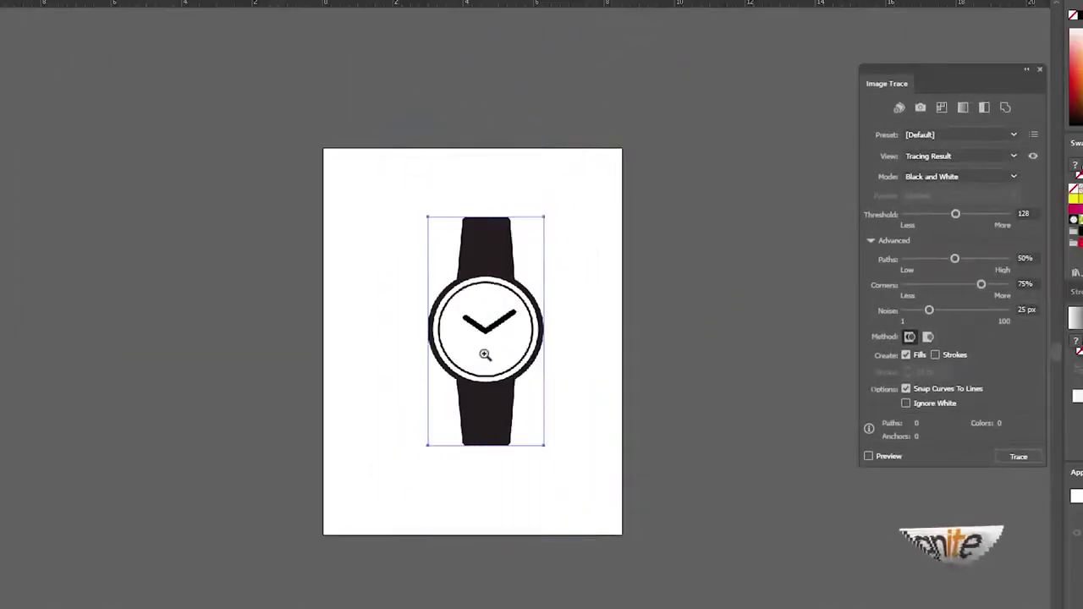
Trace the placed watch image using the Black and White Logo preset
{"action": "left_click", "coordinate": [483, 355]}
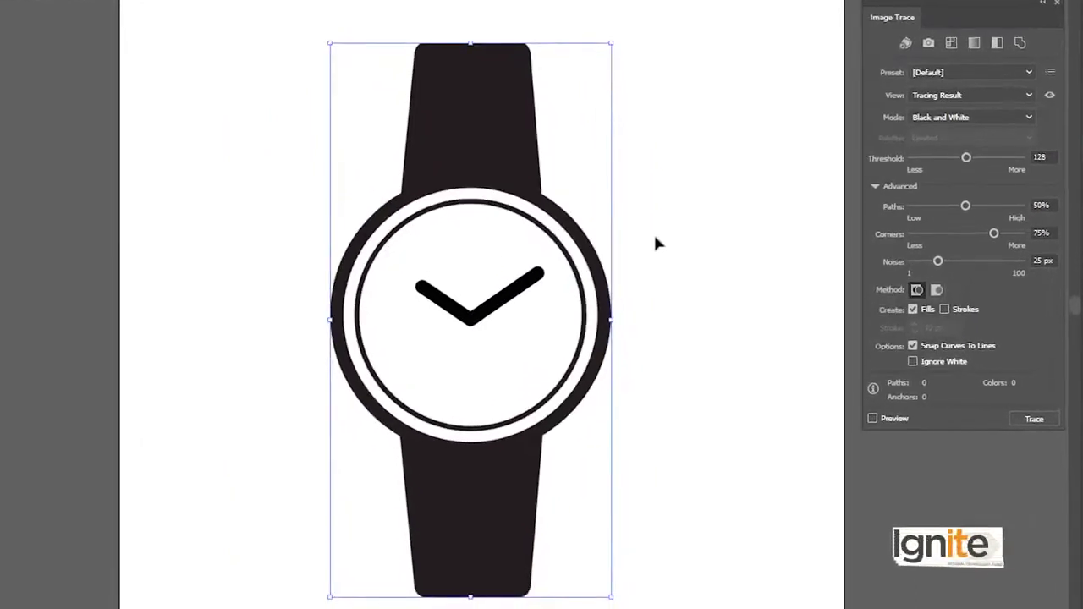
{"action": "left_click", "coordinate": [485, 317]}
{"action": "scroll", "coordinate": [509, 260], "scroll_direction": "up", "scroll_amount": 1}
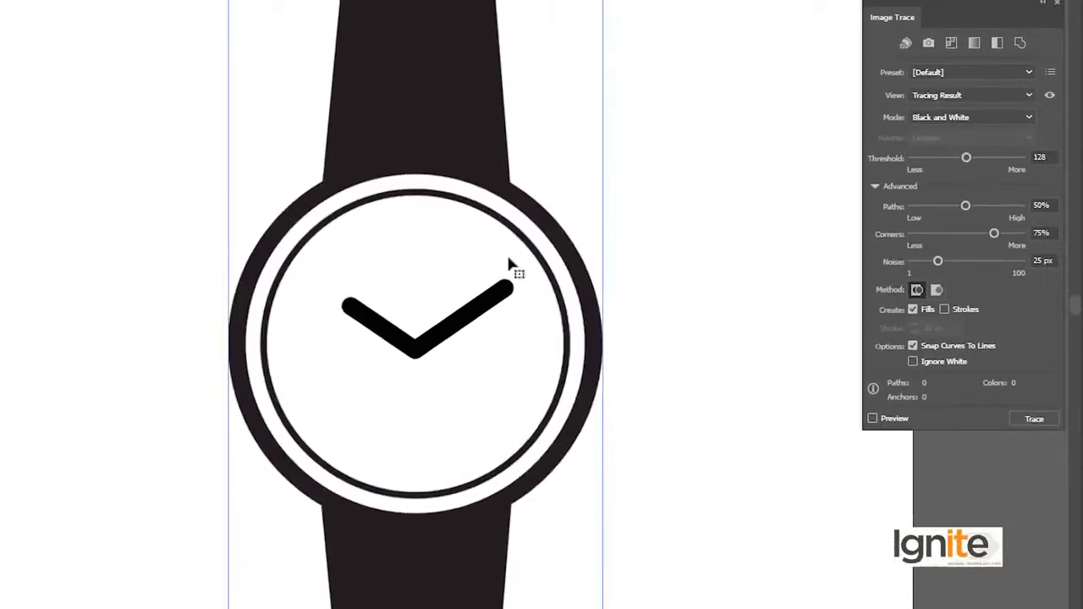
{"action": "left_click", "coordinate": [433, 309], "text": "alt"}
{"action": "left_click_drag", "start_coordinate": [439, 270], "coordinate": [447, 246]}
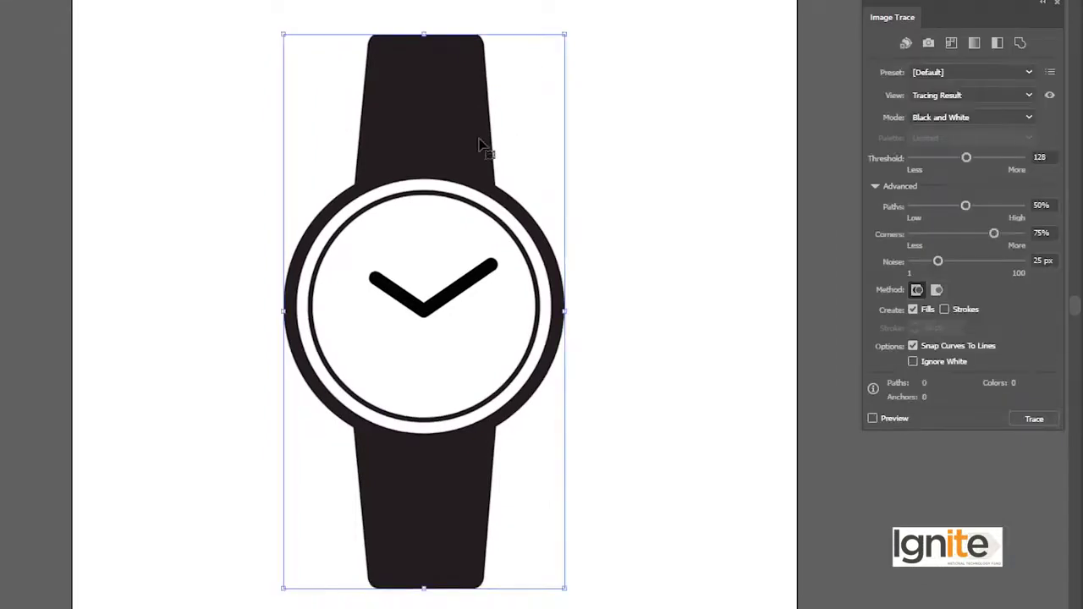
{"action": "left_click", "coordinate": [924, 72]}
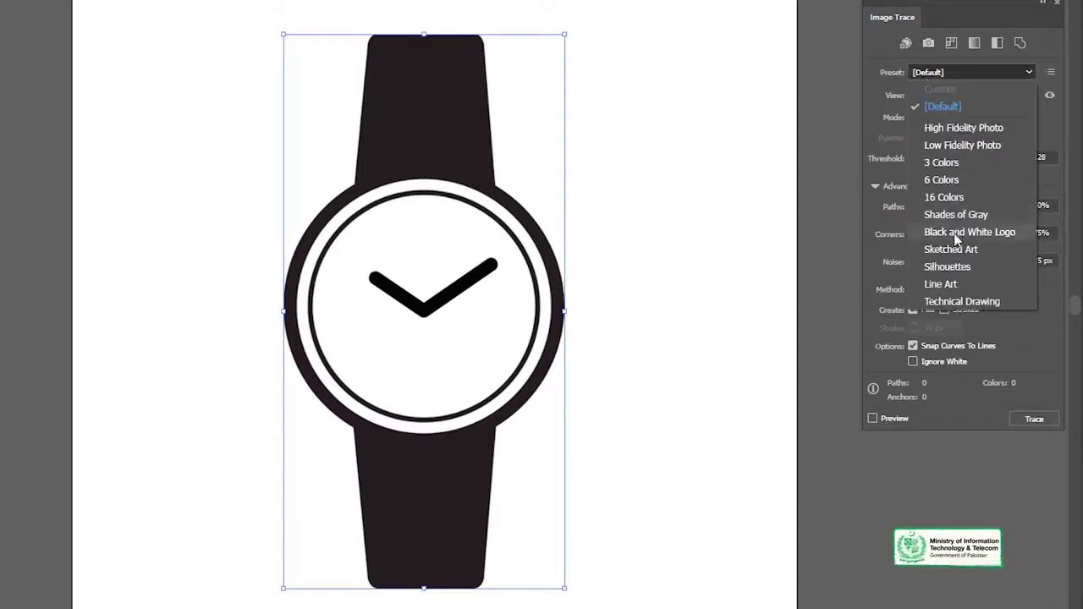
{"action": "left_click", "coordinate": [958, 236]}
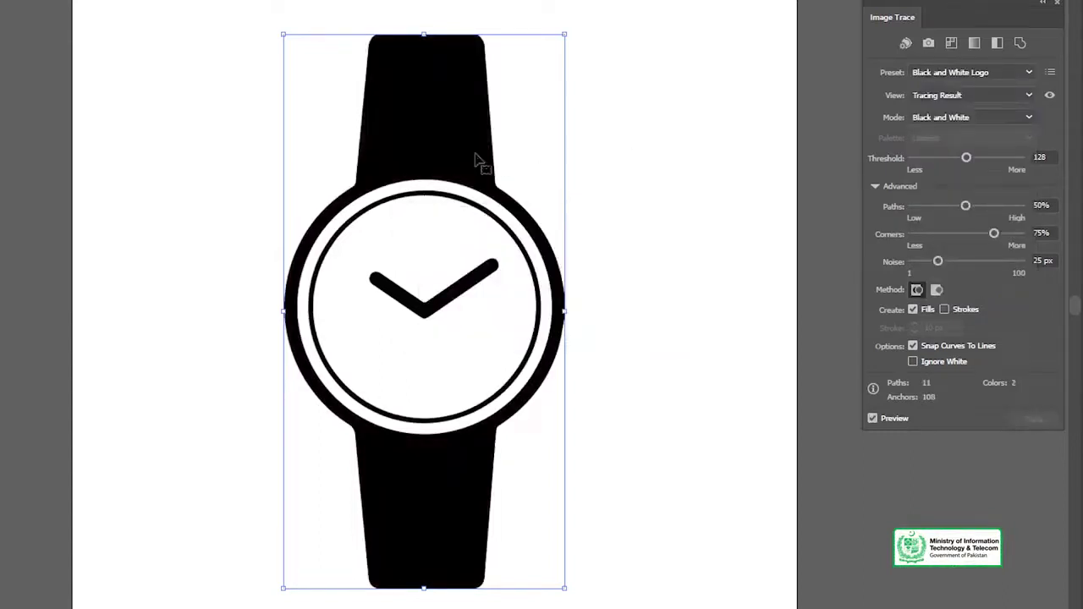
Examine the traced watch hands up close, and undo the trace to compare them with the original image
{"action": "key", "text": "z"}
{"action": "left_click", "coordinate": [451, 175]}
{"action": "double_click", "coordinate": [457, 361]}
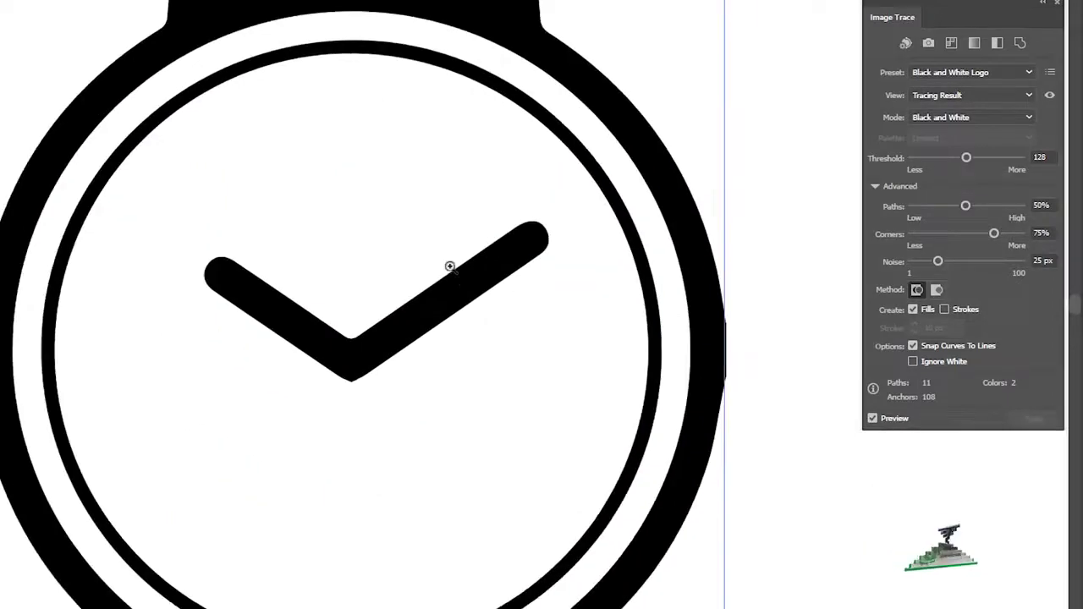
{"action": "scroll", "coordinate": [626, 234], "scroll_direction": "up", "scroll_amount": 5}
{"action": "key", "text": "z"}
{"action": "left_click", "coordinate": [375, 306]}
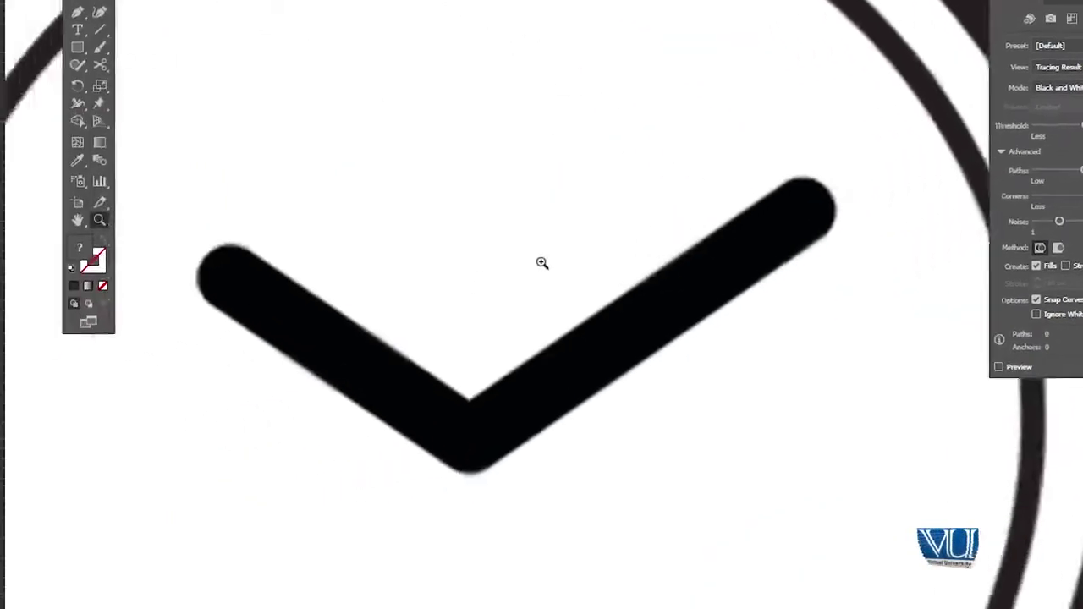
{"action": "left_click", "coordinate": [379, 305]}
{"action": "key", "text": "v"}
{"action": "left_click_drag", "start_coordinate": [469, 311], "coordinate": [490, 245]}
{"action": "left_click", "coordinate": [590, 261], "text": "alt"}
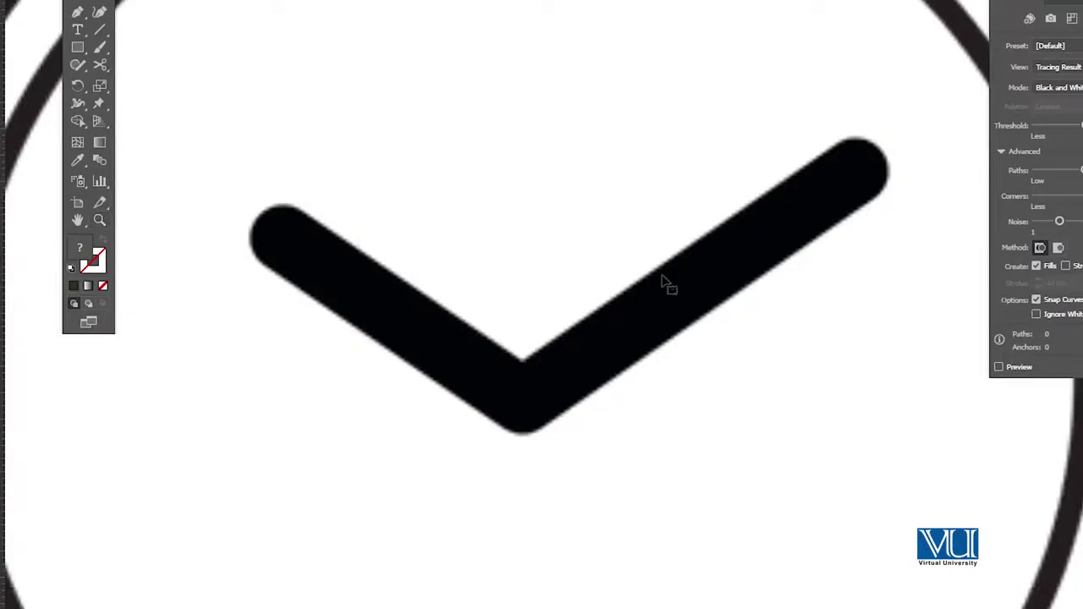
Trace the watch image again with the Black and White Logo preset and inspect the whole result
{"action": "left_click", "coordinate": [1053, 46]}
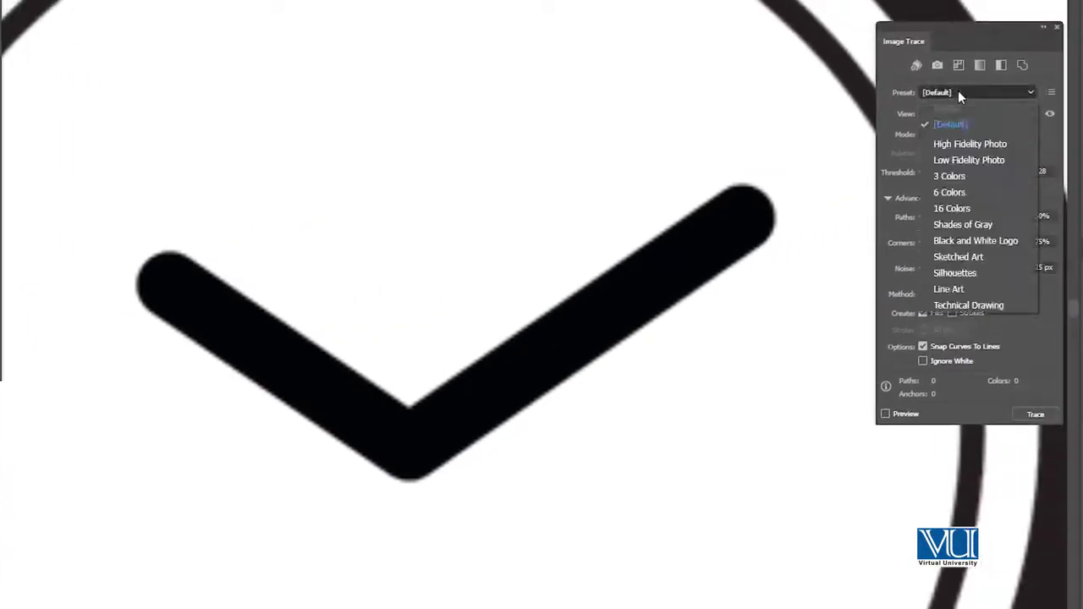
{"action": "left_click", "coordinate": [969, 242]}
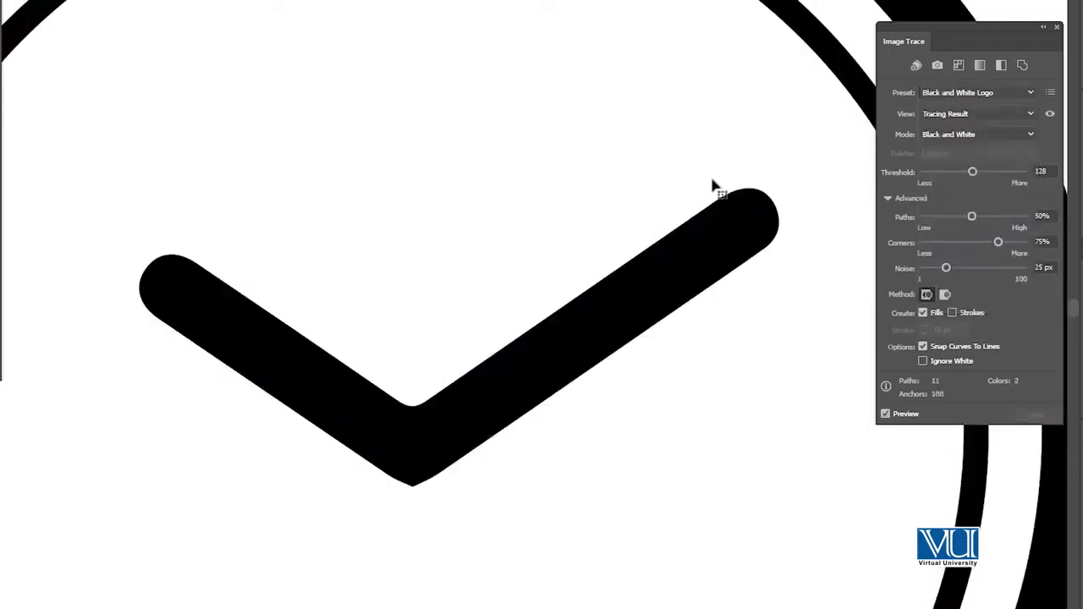
{"action": "left_click", "coordinate": [400, 249], "text": "alt"}
{"action": "left_click", "coordinate": [549, 288], "text": "alt"}
{"action": "left_click", "coordinate": [539, 307], "text": "alt"}
{"action": "left_click", "coordinate": [457, 323], "text": "alt"}
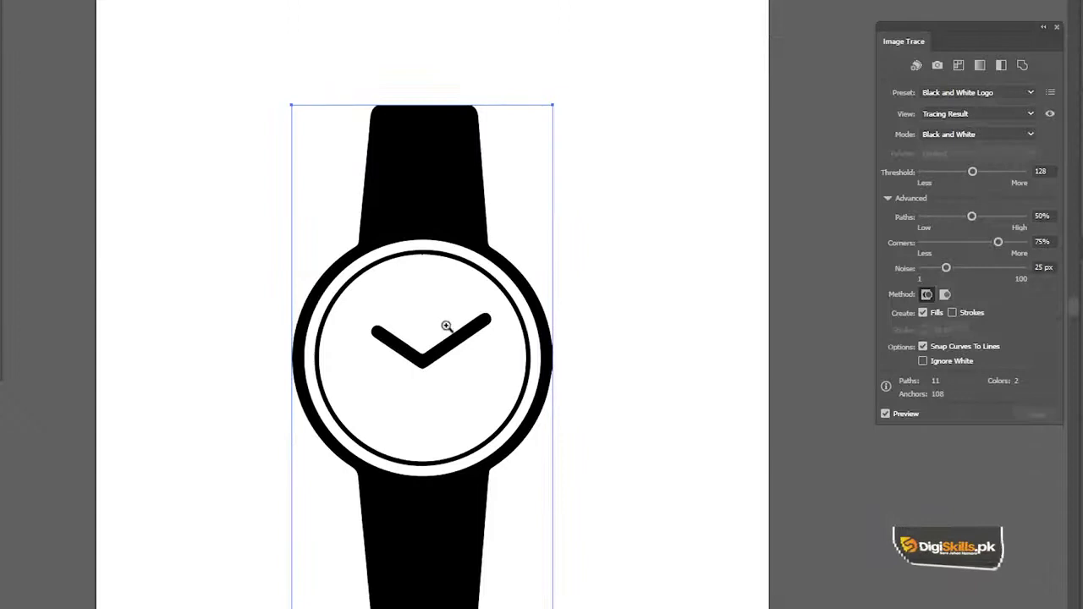
{"action": "mouse_move", "coordinate": [473, 321]}
{"action": "left_mouse_down"}
{"action": "mouse_move", "coordinate": [488, 263]}
{"action": "mouse_move", "coordinate": [468, 254]}
{"action": "left_mouse_up"}
{"action": "left_click", "coordinate": [436, 286]}
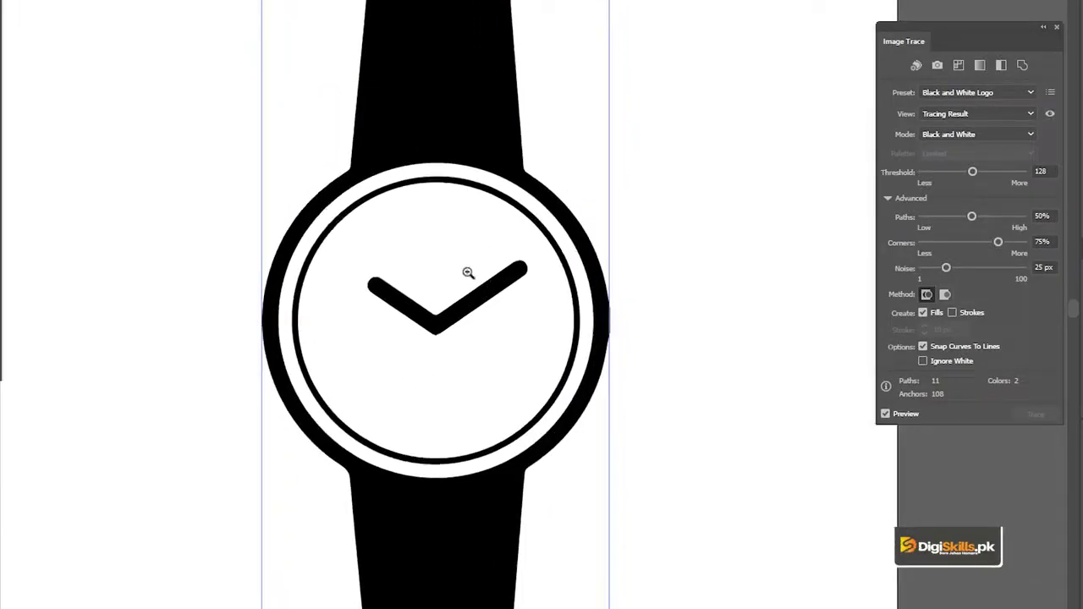
Expand the watch trace into editable vector shapes and clear the selection
{"action": "left_click", "coordinate": [468, 273], "text": "alt"}
{"action": "left_click", "coordinate": [264, 42]}
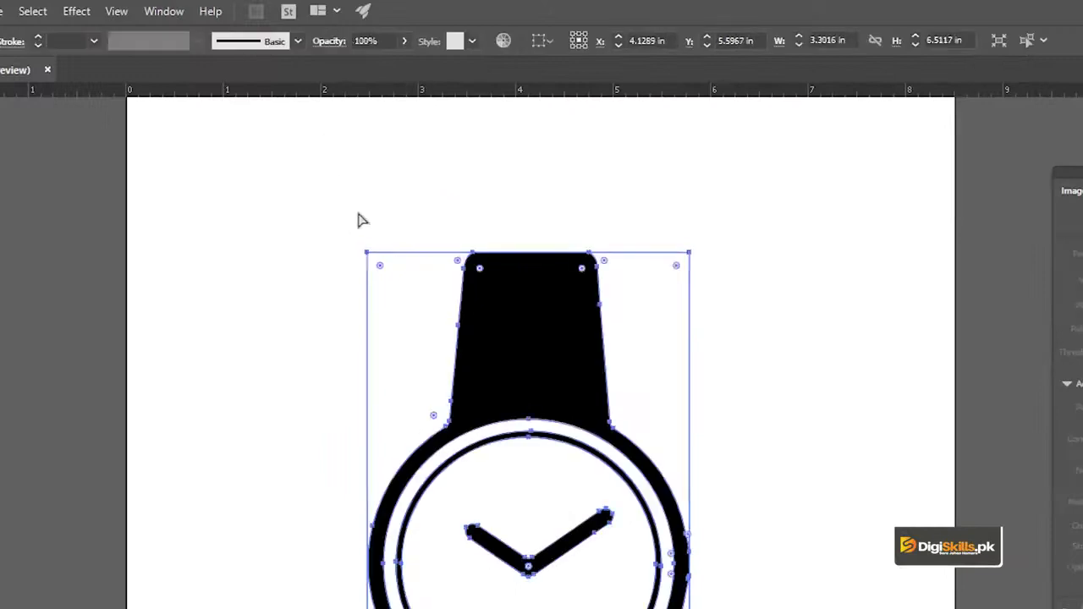
{"action": "key", "text": "v"}
{"action": "left_click", "coordinate": [308, 215]}
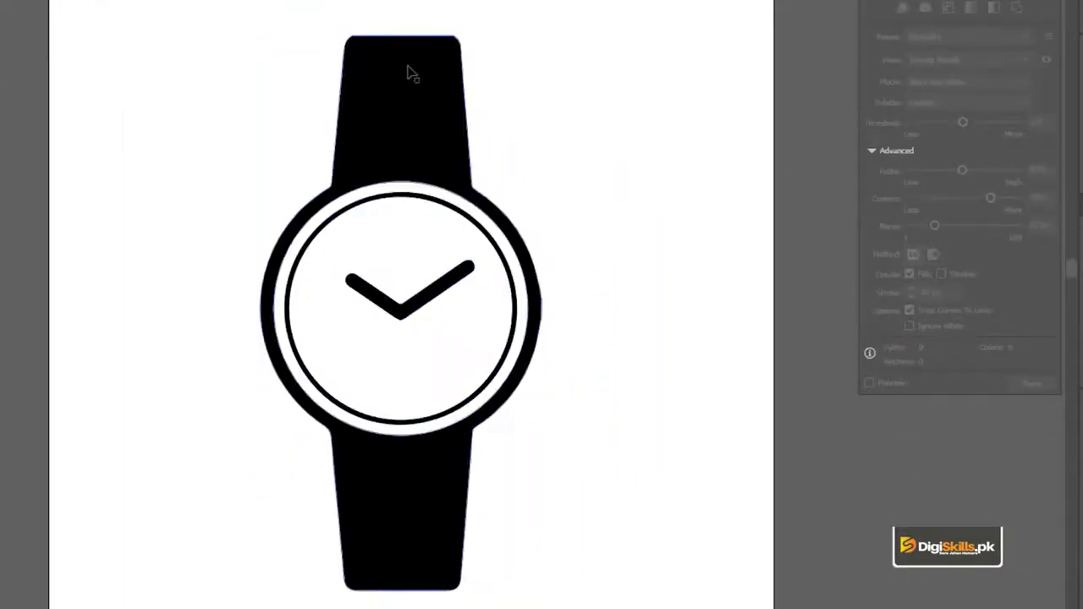
Move the black strap-and-case shape to one side of the dial and the white background shape to the other
{"action": "left_click", "coordinate": [411, 75]}
{"action": "left_click_drag", "start_coordinate": [406, 65], "coordinate": [652, 73]}
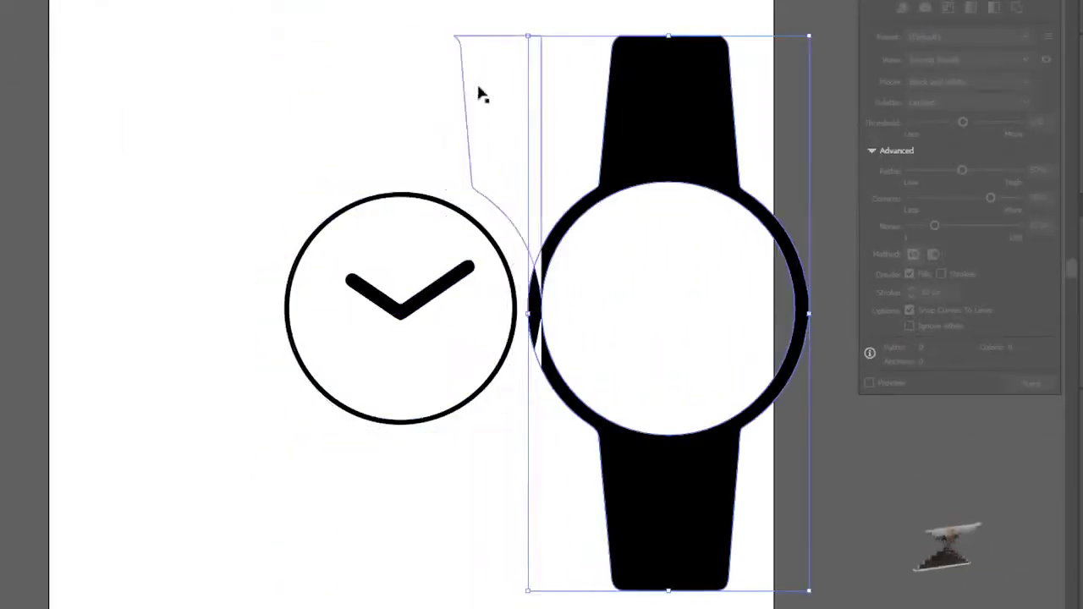
{"action": "left_click_drag", "start_coordinate": [521, 28], "coordinate": [189, 65]}
{"action": "key", "text": "ctrl+z"}
{"action": "left_click", "coordinate": [309, 61]}
{"action": "left_click_drag", "start_coordinate": [508, 91], "coordinate": [209, 78]}
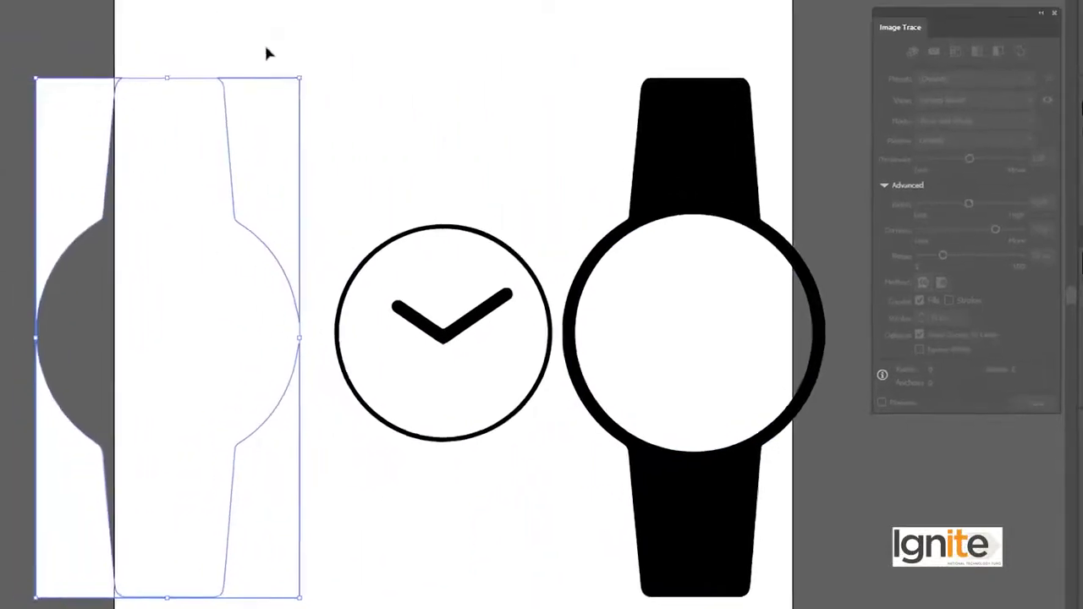
{"action": "left_click_drag", "start_coordinate": [273, 95], "coordinate": [349, 124]}
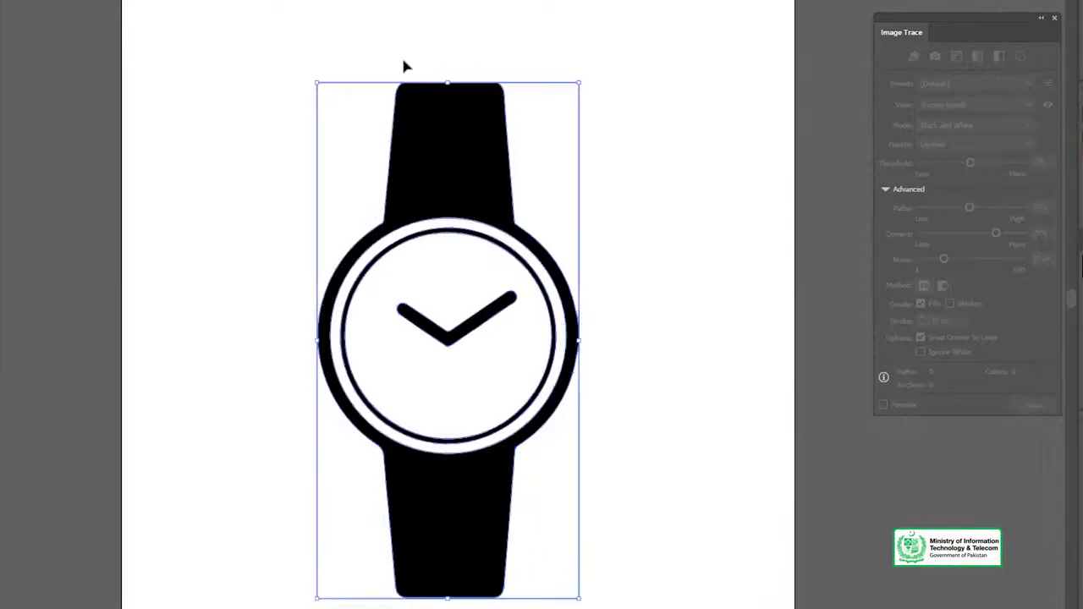
Undo the watch shape moves and delete the watch artwork from the artboard
{"action": "left_click", "coordinate": [401, 52]}
{"action": "left_click", "coordinate": [491, 133]}
{"action": "key", "text": "ctrl+z"}
{"action": "left_click", "coordinate": [634, 93]}
{"action": "left_click", "coordinate": [470, 113]}
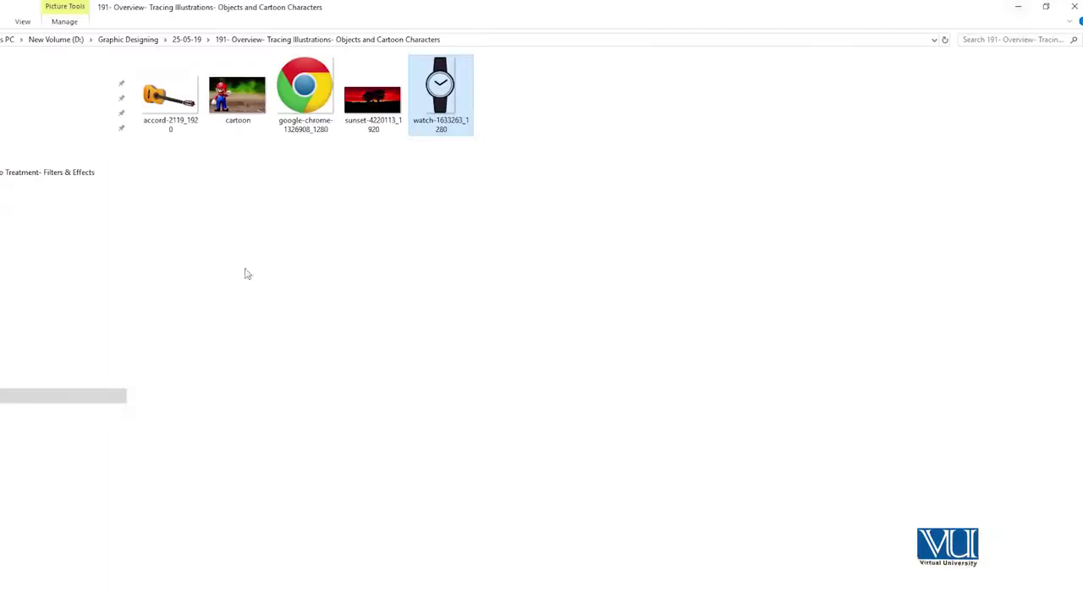
Place the guitar image accord-2119_1920 from the File Explorer folder on the artboard and embed it
{"action": "left_click_drag", "start_coordinate": [169, 95], "coordinate": [579, 197]}
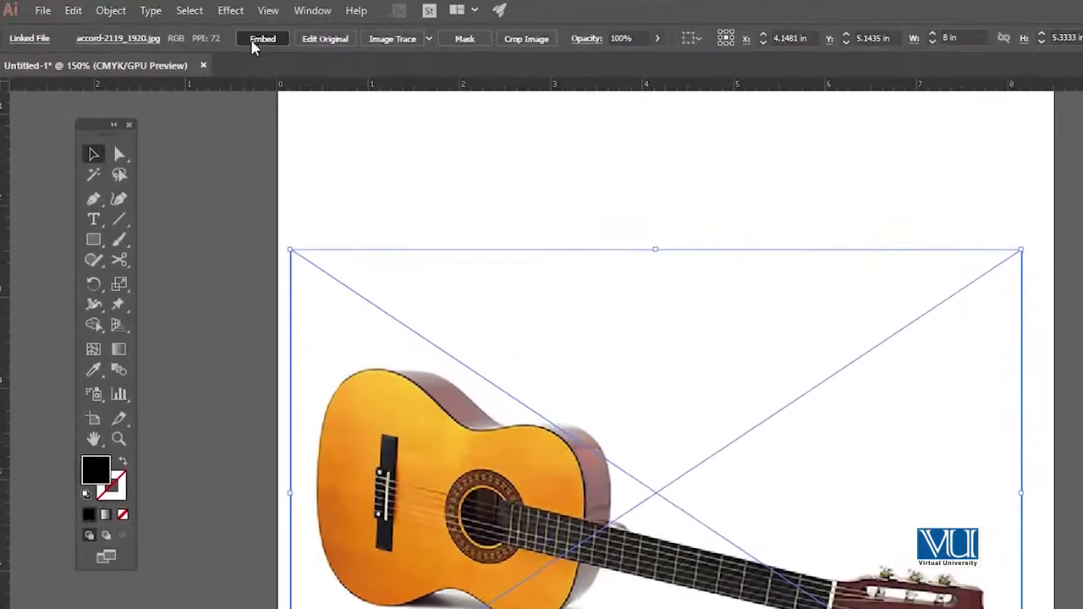
{"action": "left_click", "coordinate": [254, 40]}
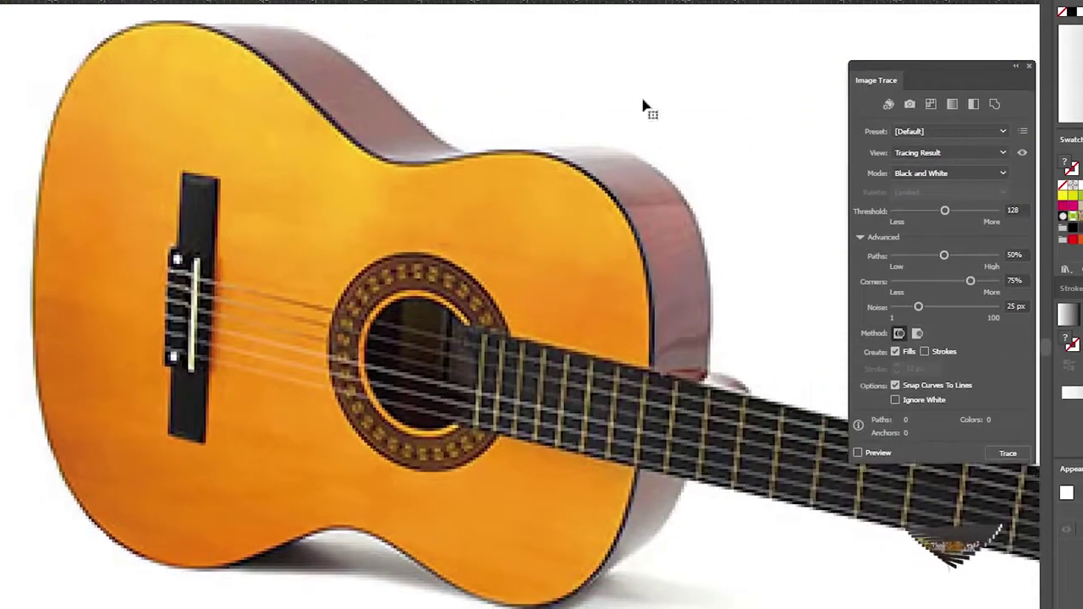
Trace the guitar image with the Low Fidelity Photo preset and inspect the traced body and neck
{"action": "left_click", "coordinate": [971, 134]}
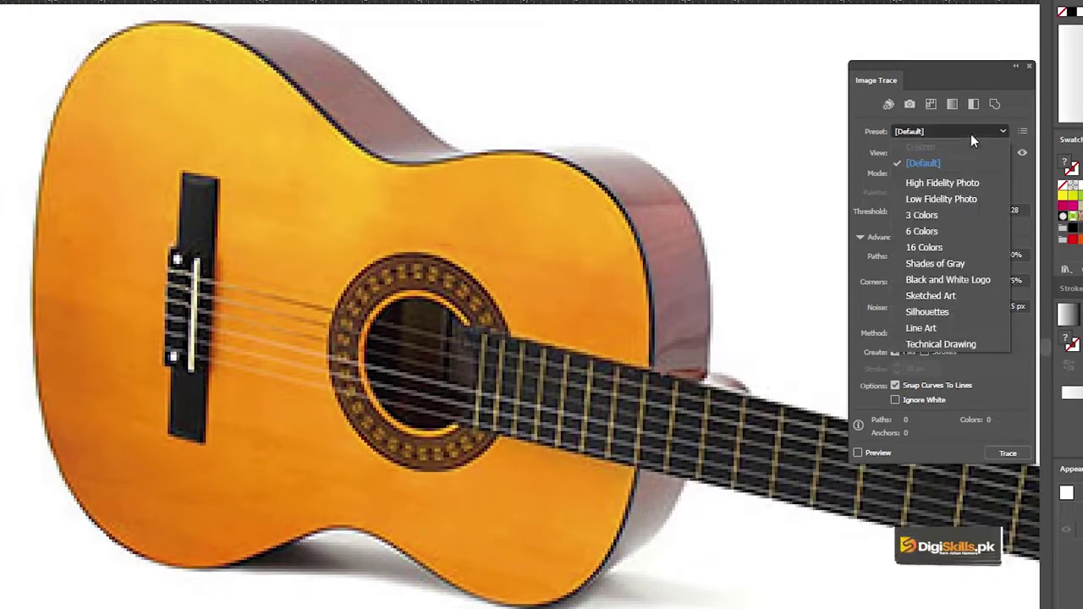
{"action": "left_click", "coordinate": [941, 199]}
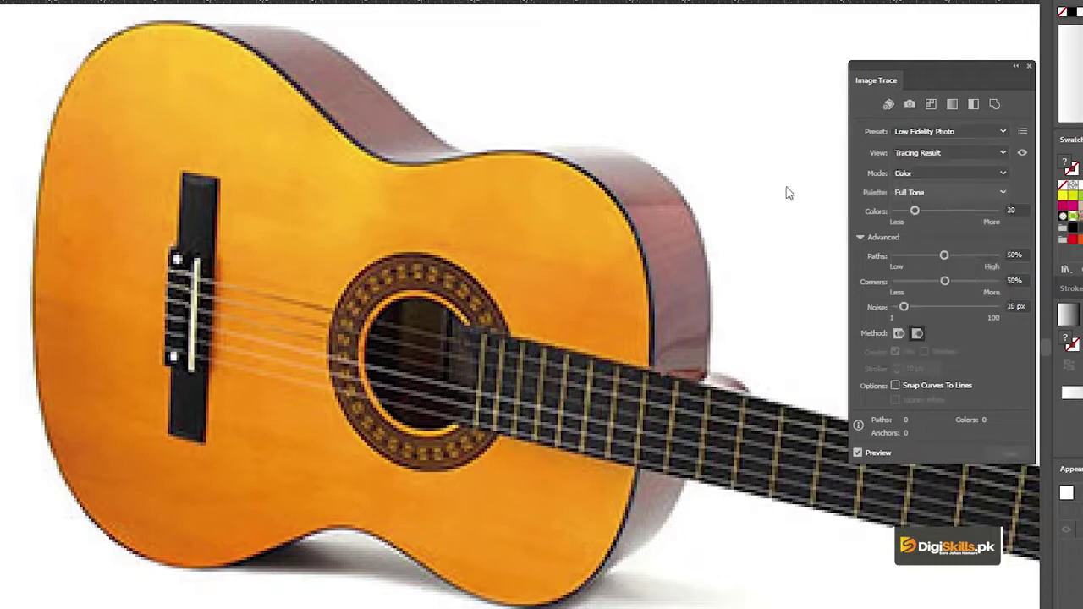
{"action": "left_click_drag", "start_coordinate": [694, 208], "coordinate": [663, 187]}
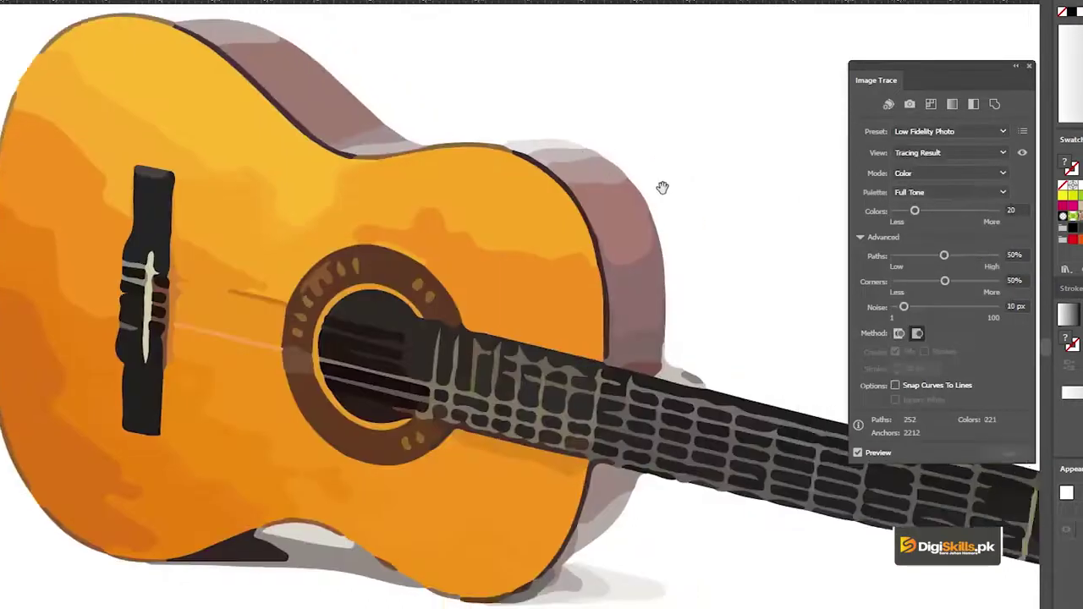
{"action": "left_click", "coordinate": [510, 295], "text": "alt"}
{"action": "left_click", "coordinate": [561, 299], "text": "alt"}
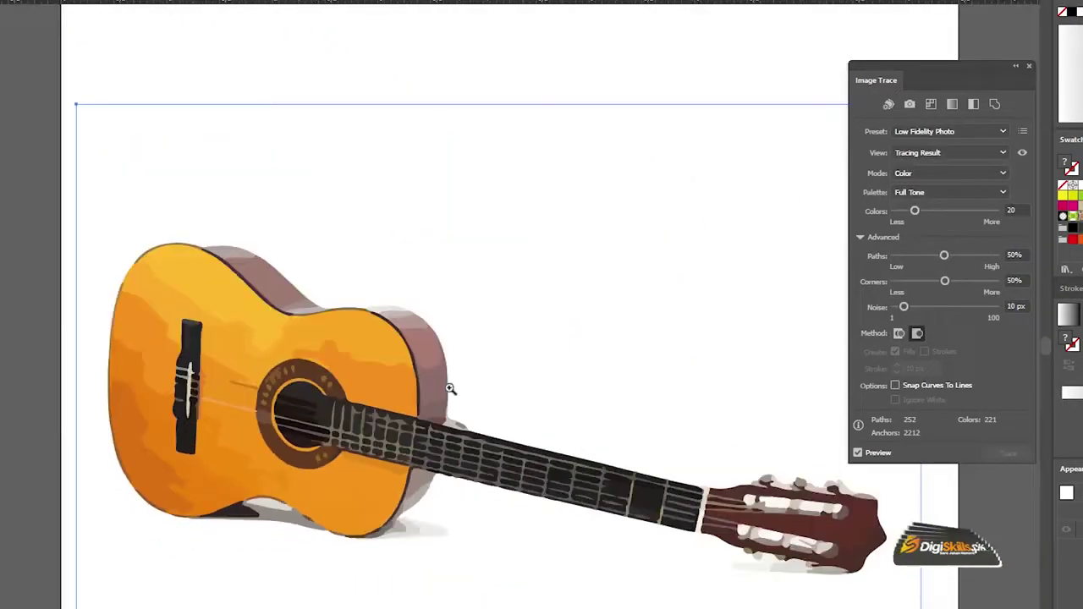
{"action": "left_click", "coordinate": [450, 388]}
{"action": "left_click_drag", "start_coordinate": [449, 301], "coordinate": [491, 264]}
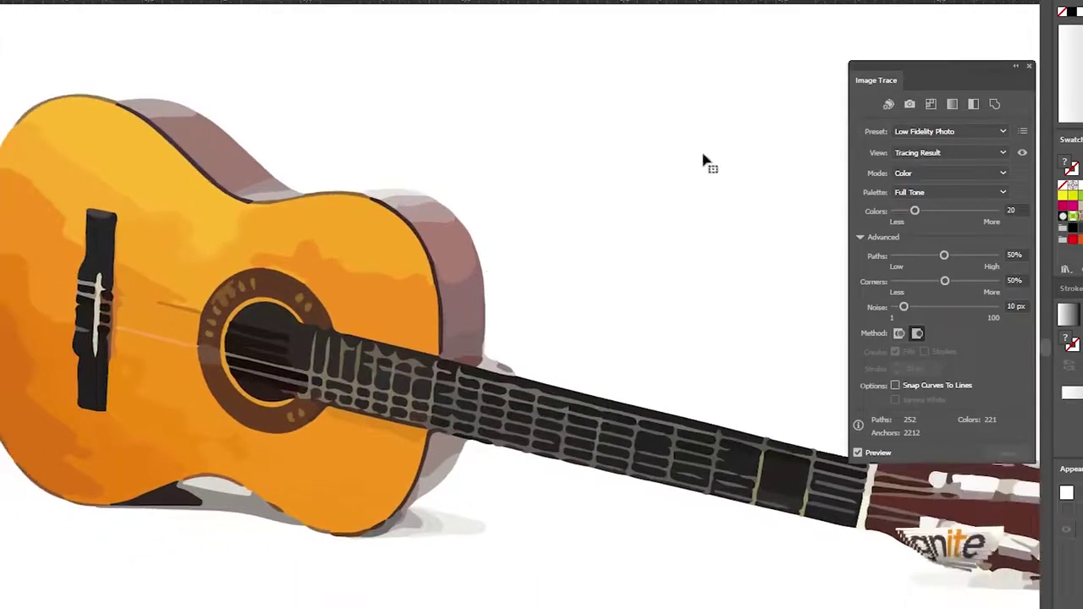
Compare the guitar trace in the Tracing Result with Outlines, Outlines, and Outlines with Source Image views
{"action": "left_click", "coordinate": [918, 153]}
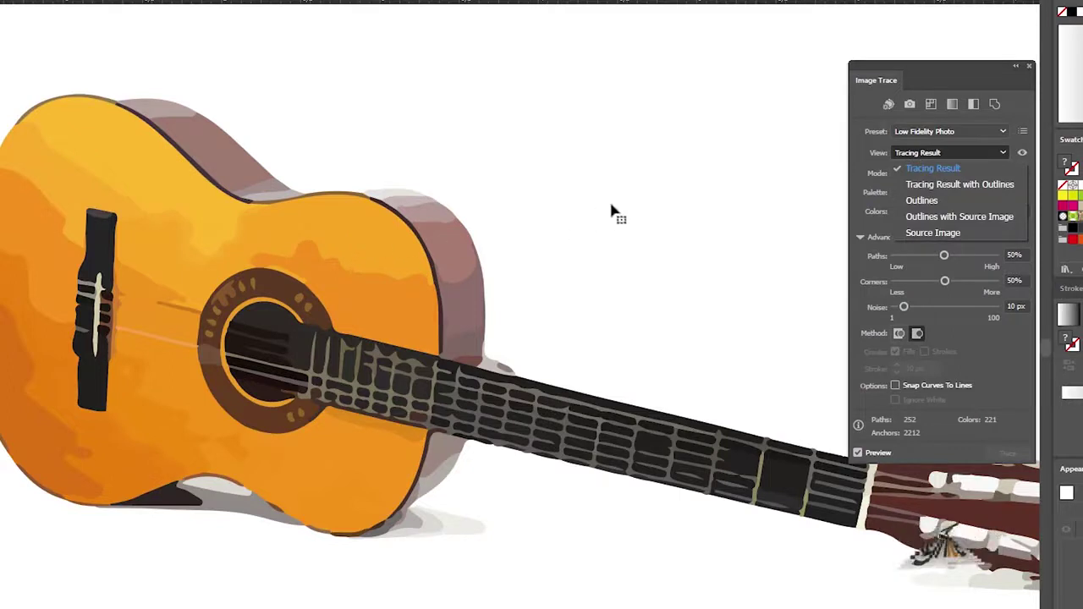
{"action": "left_click", "coordinate": [931, 187]}
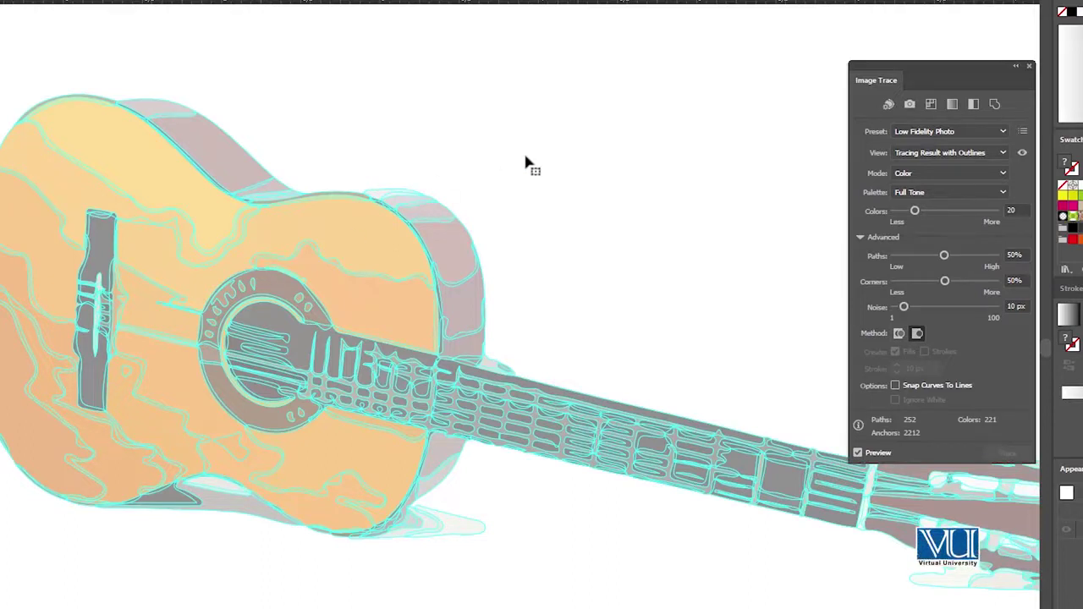
{"action": "left_click", "coordinate": [935, 156]}
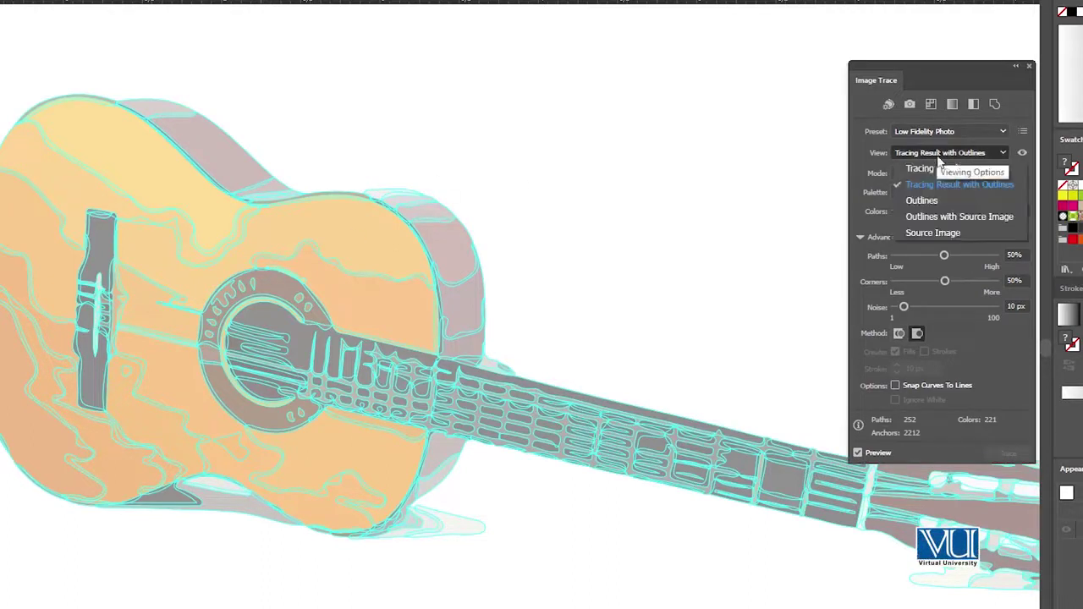
{"action": "left_click", "coordinate": [939, 200]}
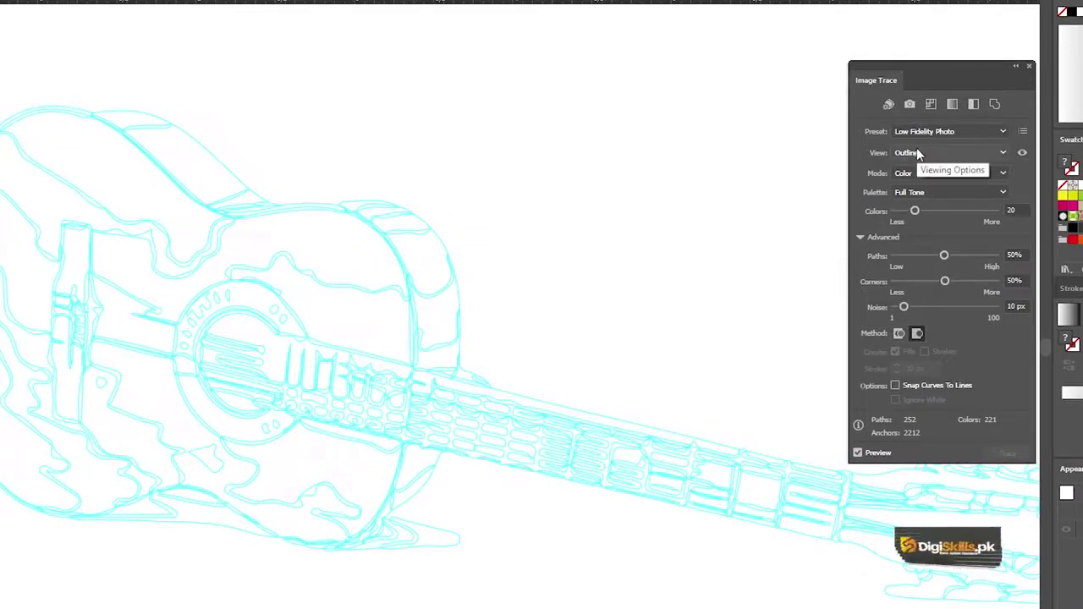
{"action": "left_click", "coordinate": [917, 152]}
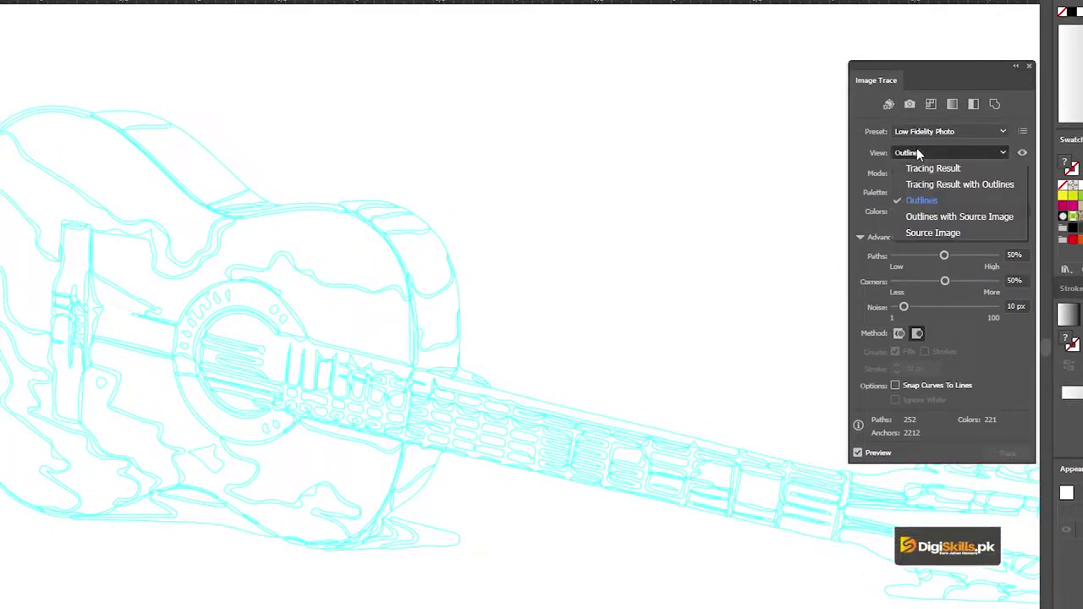
{"action": "left_click", "coordinate": [939, 218]}
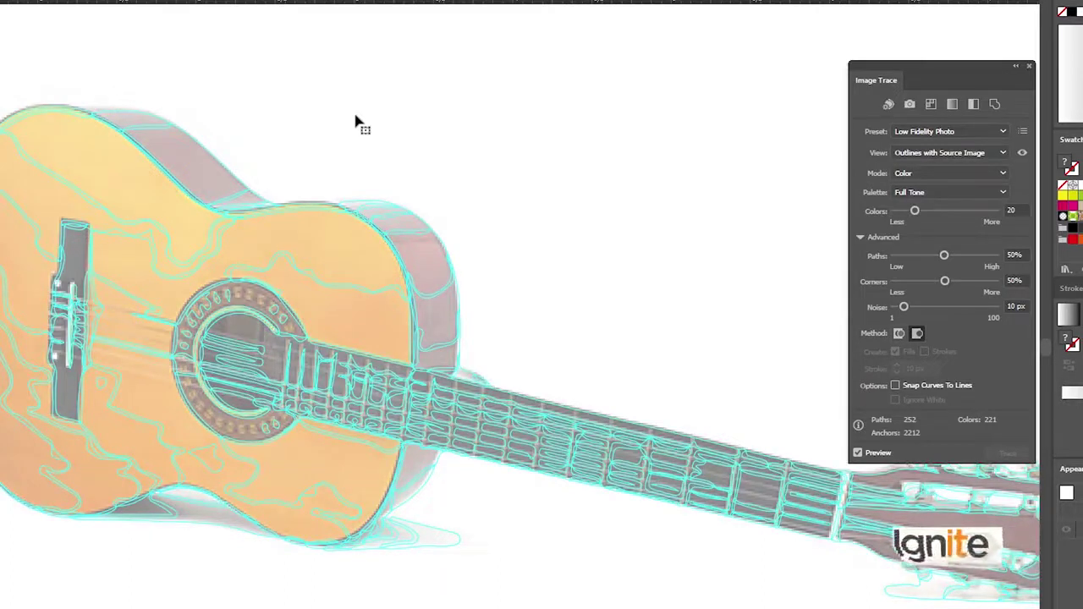
Show the guitar's Source Image view, return to Tracing Result, and examine the traced body up close
{"action": "left_click", "coordinate": [933, 153]}
{"action": "left_click", "coordinate": [922, 232]}
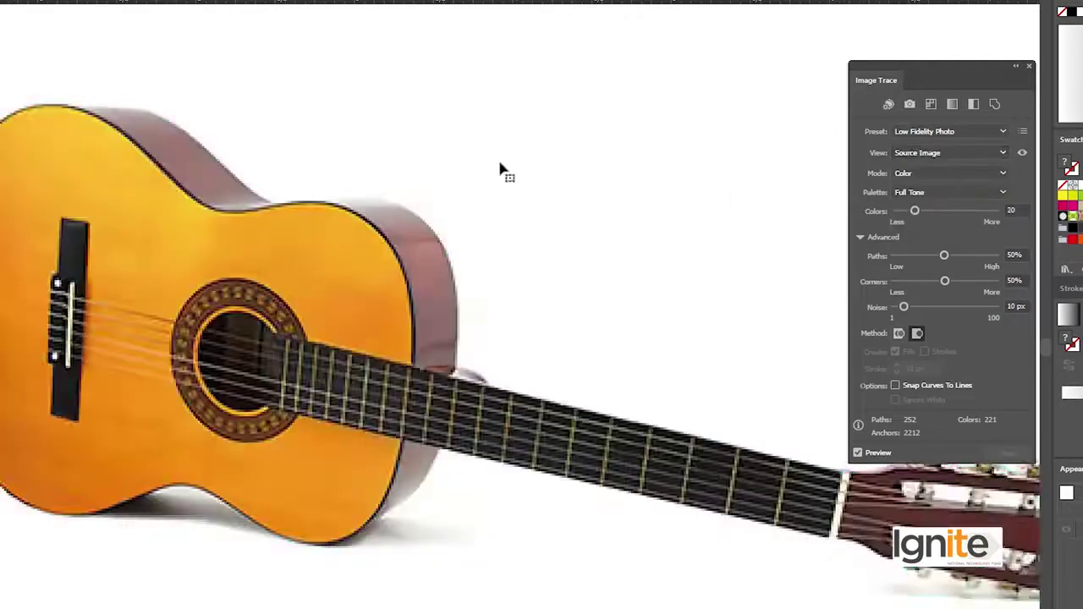
{"action": "left_click", "coordinate": [927, 151]}
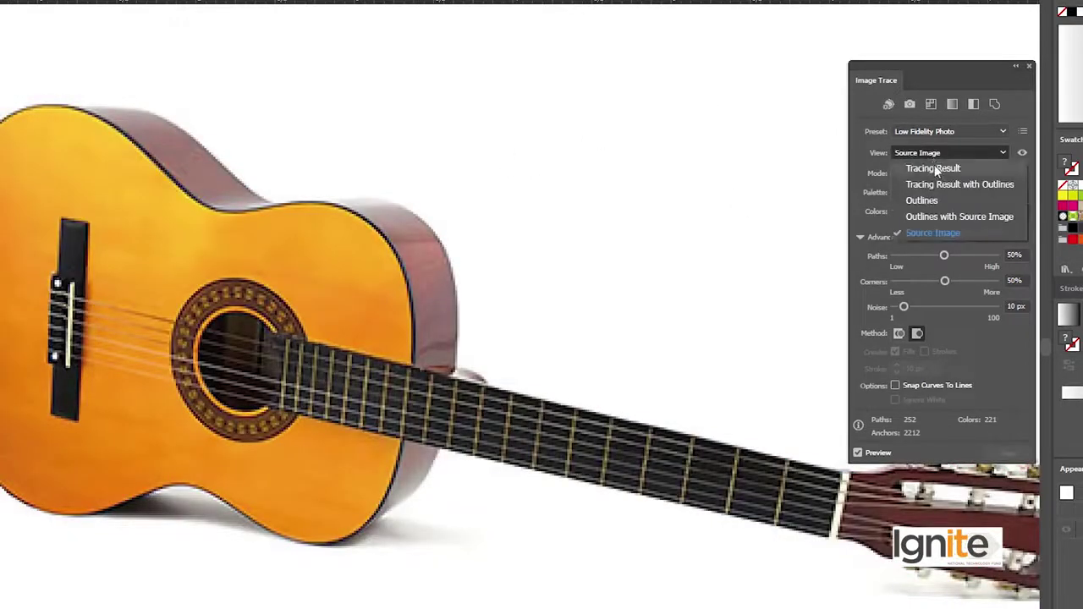
{"action": "left_click", "coordinate": [933, 167]}
{"action": "left_click", "coordinate": [230, 311]}
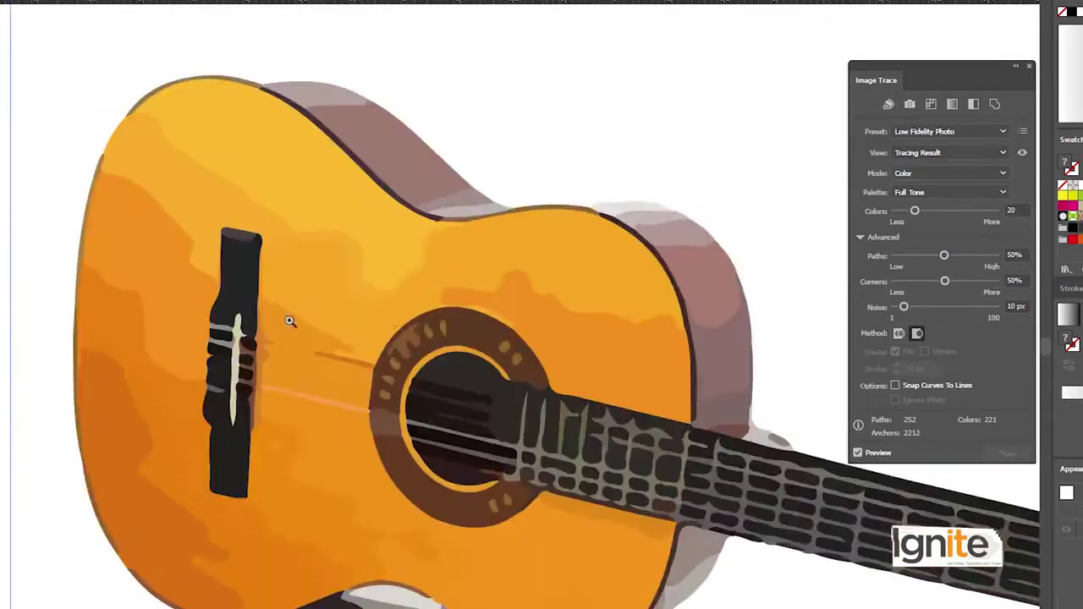
{"action": "left_click_drag", "start_coordinate": [477, 278], "coordinate": [352, 242]}
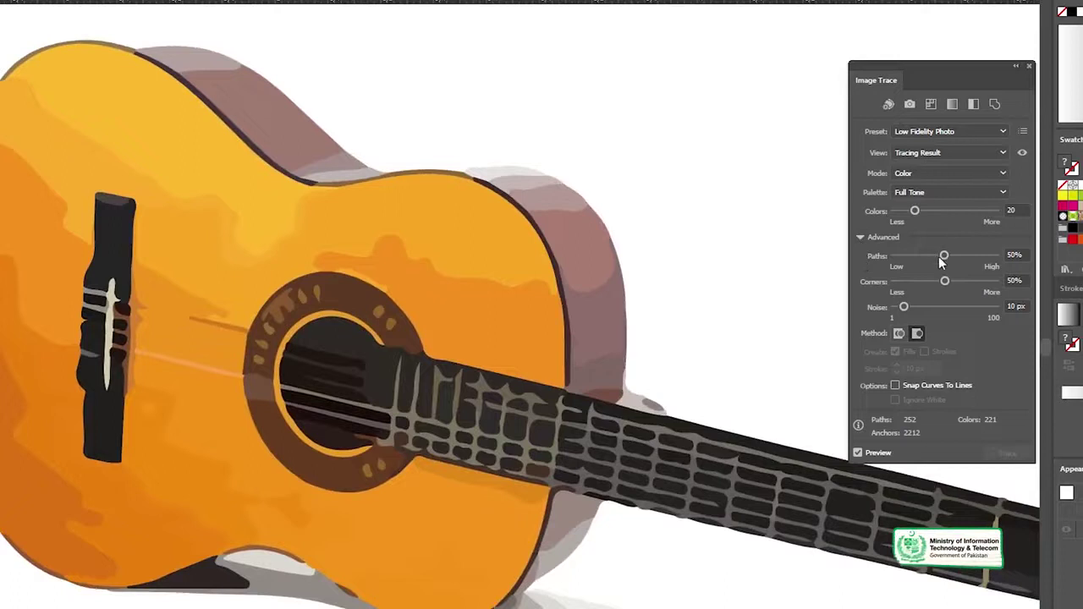
Set the guitar trace's Paths to 74%, Corners to 22% and Noise to 100 px
{"action": "left_click_drag", "start_coordinate": [968, 255], "coordinate": [971, 256]}
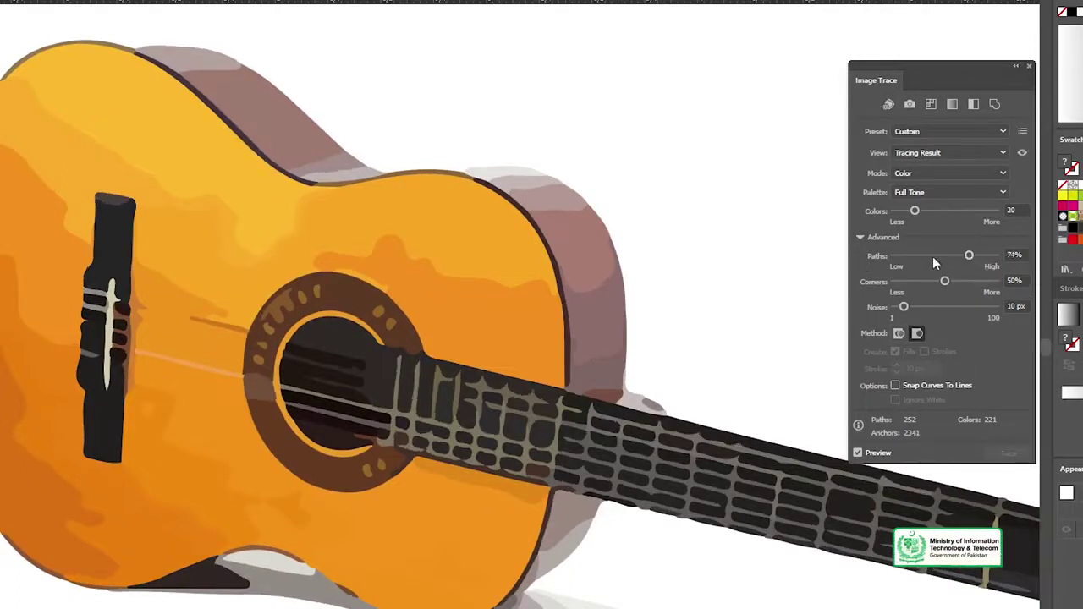
{"action": "left_click_drag", "start_coordinate": [944, 282], "coordinate": [934, 310]}
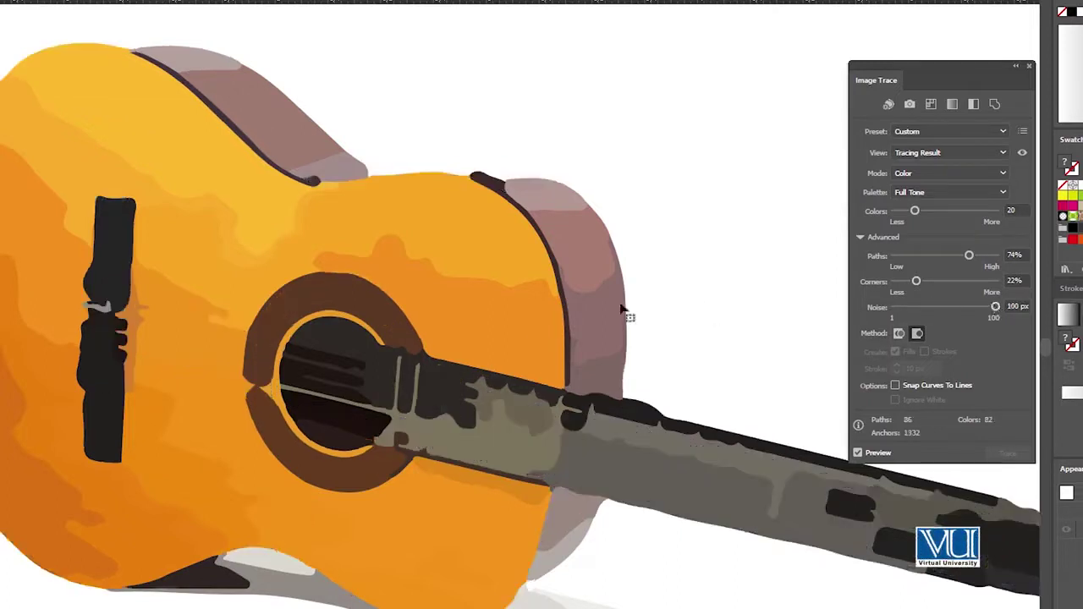
{"action": "mouse_move", "coordinate": [675, 309]}
{"action": "left_mouse_down"}
{"action": "mouse_move", "coordinate": [587, 308]}
{"action": "mouse_move", "coordinate": [495, 328]}
{"action": "left_mouse_up"}
{"action": "left_click", "coordinate": [468, 386], "text": "ctrl+alt"}
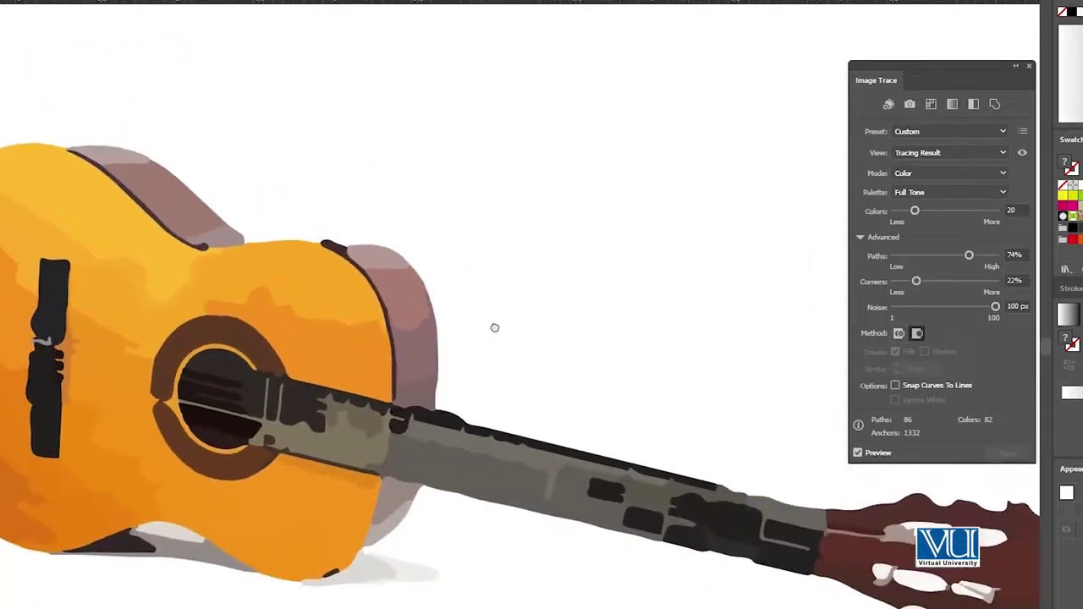
Set the guitar trace's Noise to 1 px and expand the tracing into editable vector paths
{"action": "left_click_drag", "start_coordinate": [990, 311], "coordinate": [895, 311]}
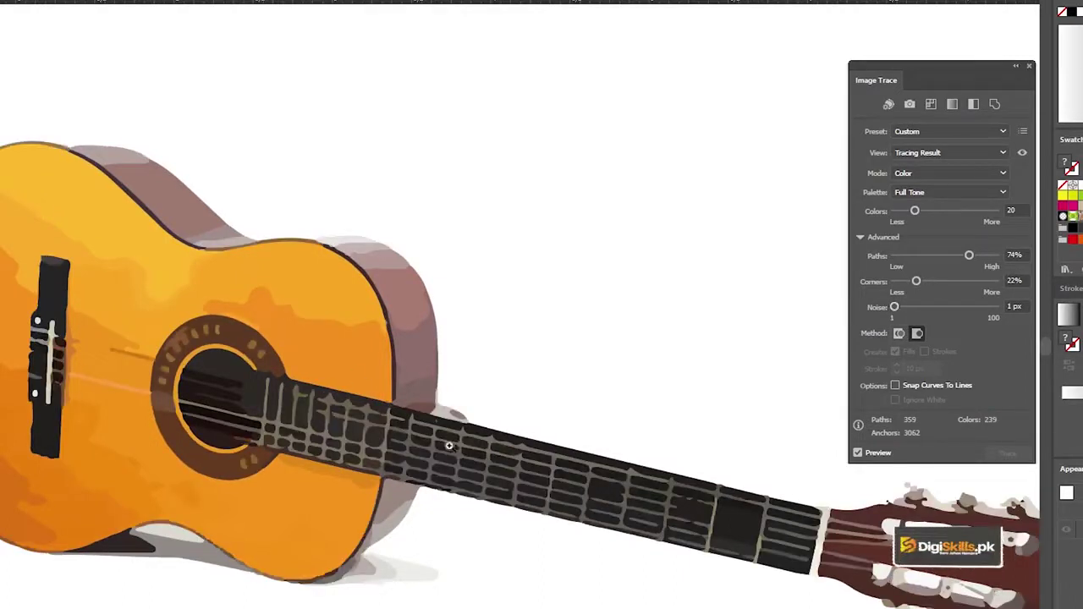
{"action": "scroll", "coordinate": [427, 410], "scroll_direction": "down", "scroll_amount": 2}
{"action": "left_click_drag", "start_coordinate": [483, 247], "coordinate": [451, 288]}
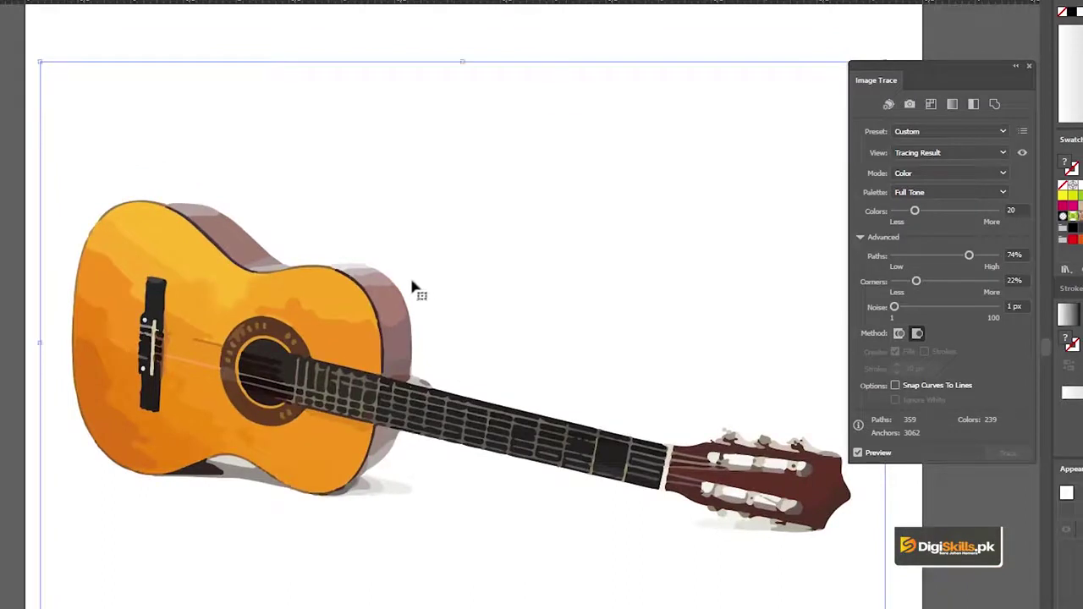
{"action": "left_click", "coordinate": [308, 49]}
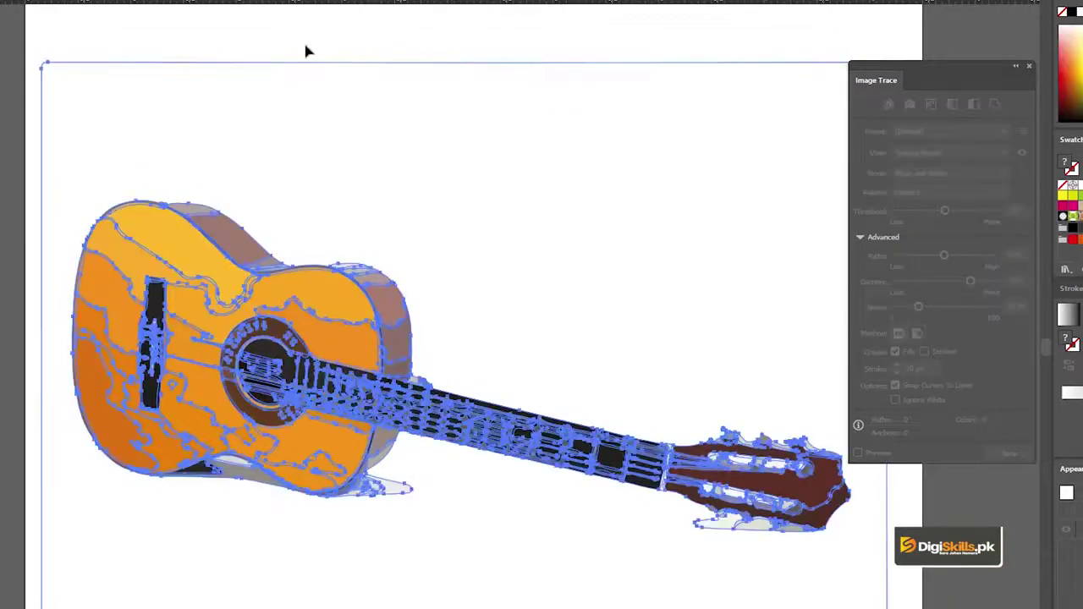
Pull two brown side shapes of the expanded guitar up and away from its body
{"action": "left_click", "coordinate": [301, 38]}
{"action": "left_click", "coordinate": [273, 269]}
{"action": "left_click_drag", "start_coordinate": [236, 247], "coordinate": [345, 170]}
{"action": "left_click_drag", "start_coordinate": [188, 213], "coordinate": [244, 136]}
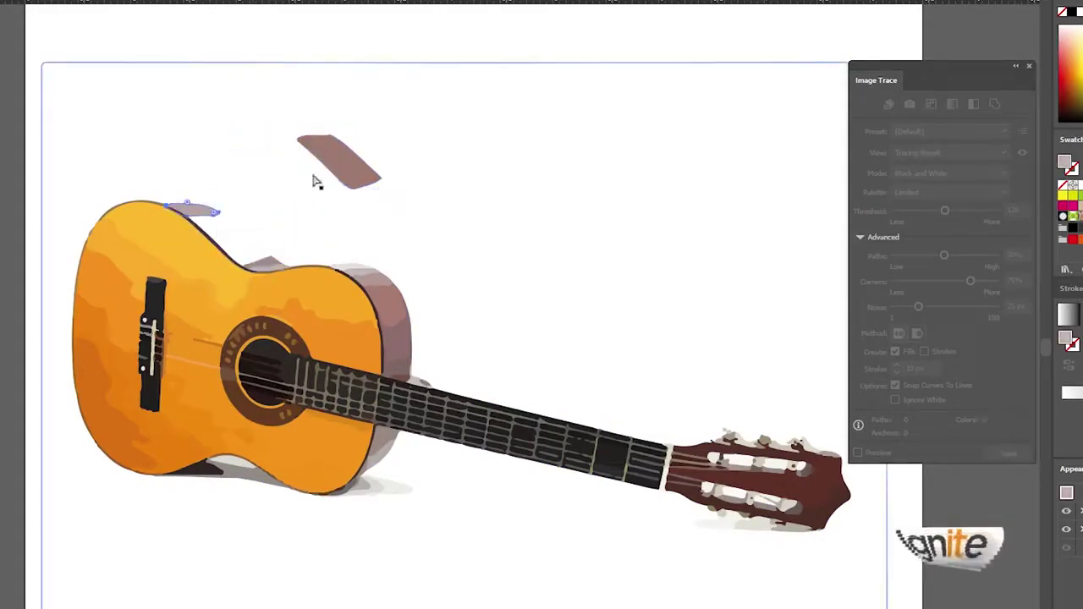
Undo both side-shape moves, deselect the artwork and fit the whole artboard in view
{"action": "key", "text": "ctrl+z"}
{"action": "key", "text": "ctrl+z"}
{"action": "left_click", "coordinate": [344, 56]}
{"action": "left_click", "coordinate": [372, 336]}
{"action": "key", "text": "ctrl+0"}
{"action": "left_click", "coordinate": [381, 131]}
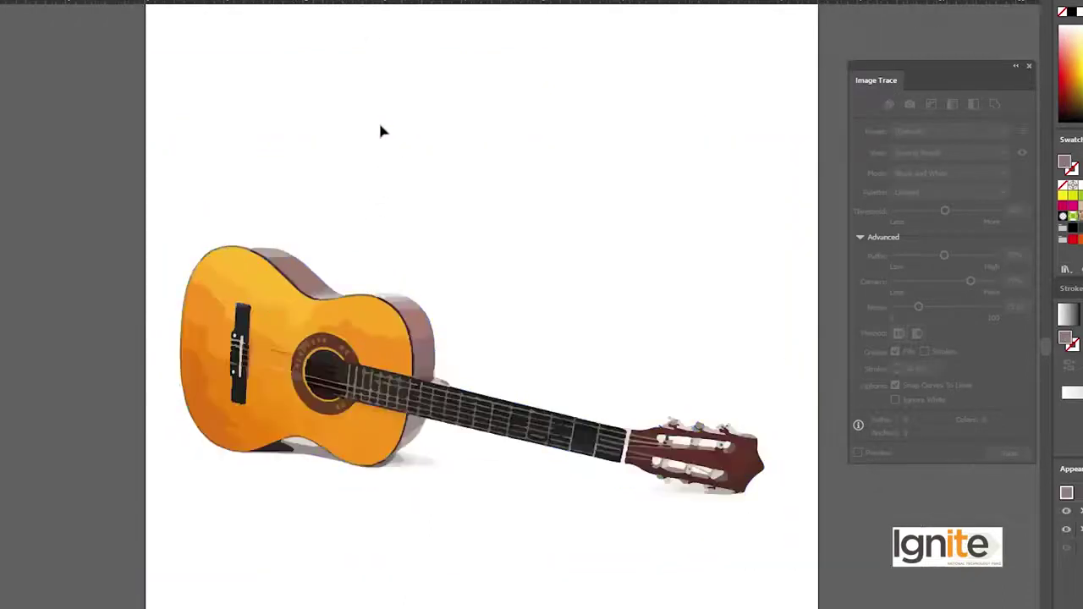